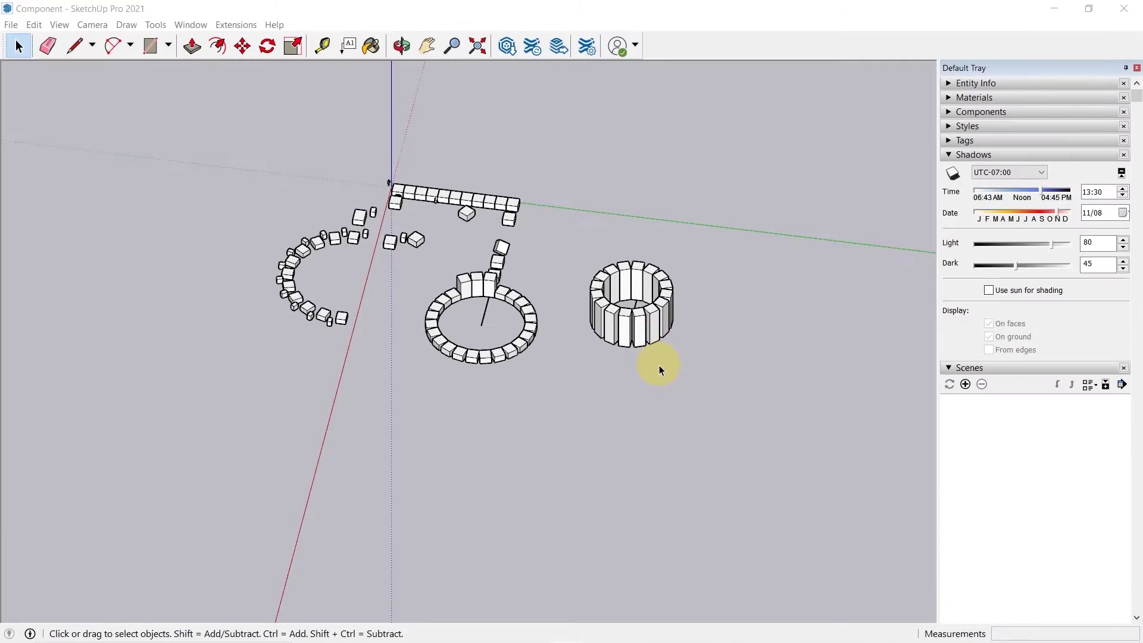
Step: Orbit and zoom the view around the box arrangements
middle_drag(620, 378, 724, 266)
middle_click(742, 319)
scroll(563, 221, up, 6)
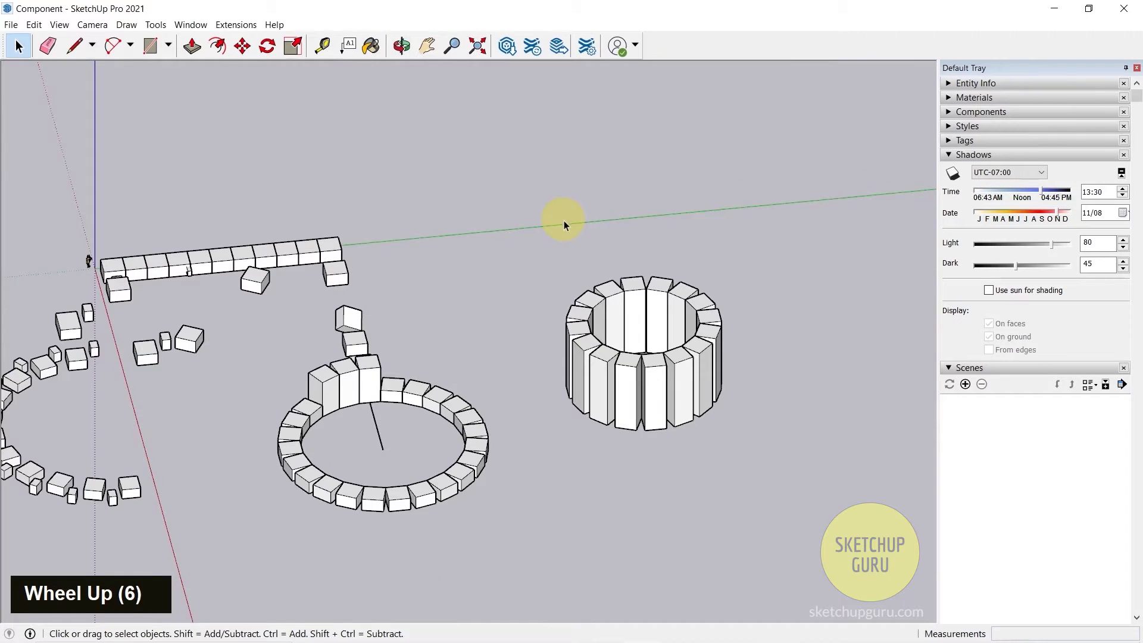
scroll(563, 220, down, 3)
scroll(205, 256, up, 6)
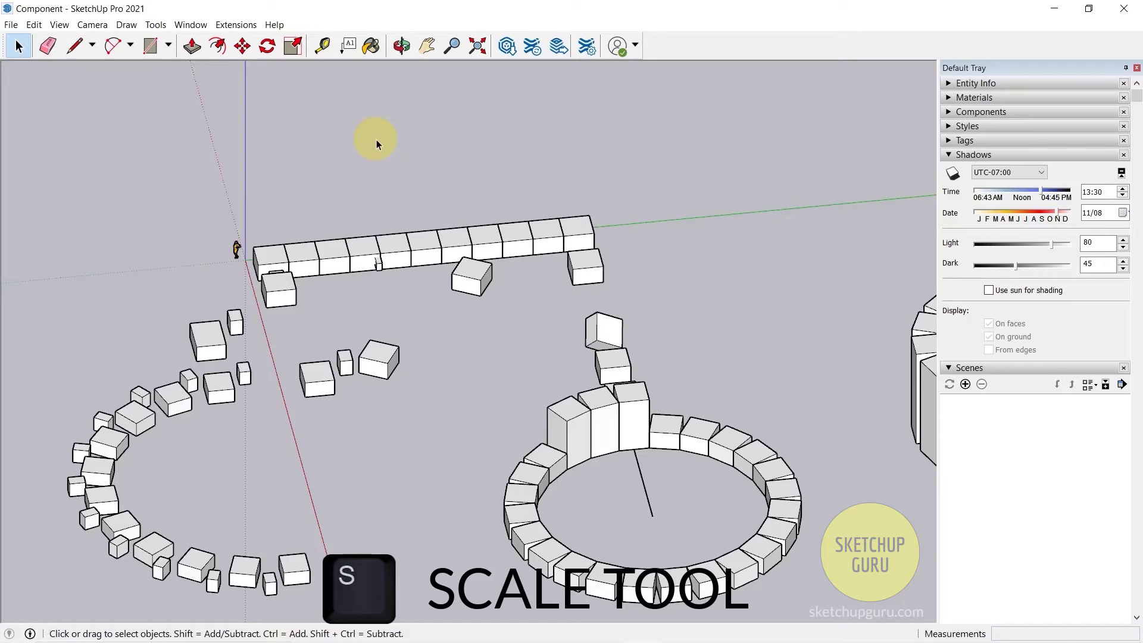
Step: Scale the small box near the curved row up uniformly from a corner grip
key(s)
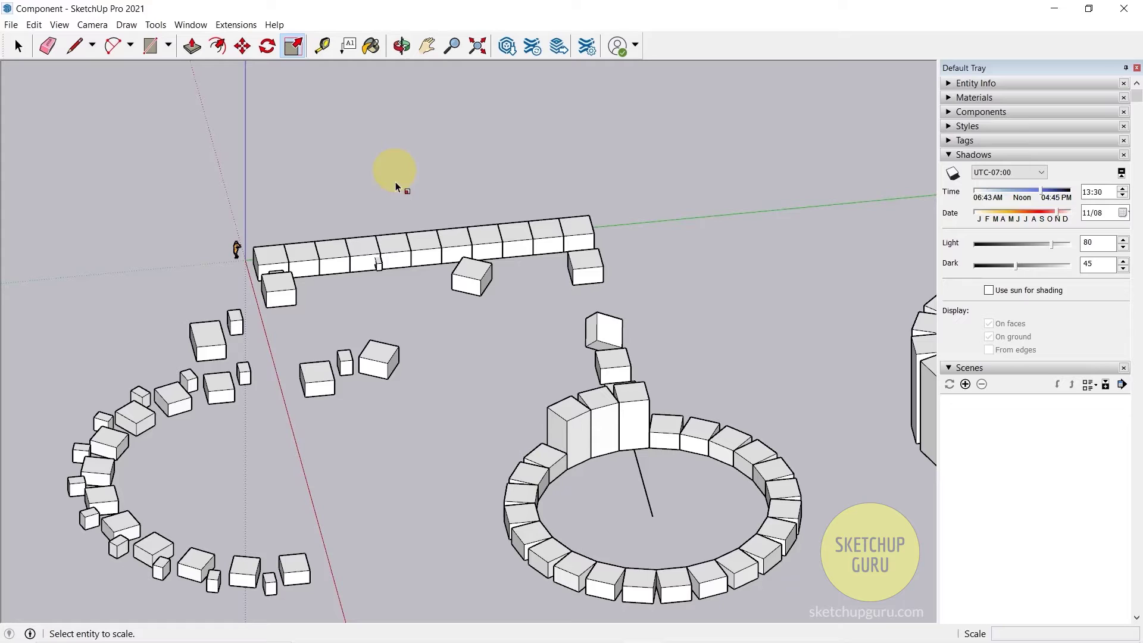
scroll(377, 363, up, 4)
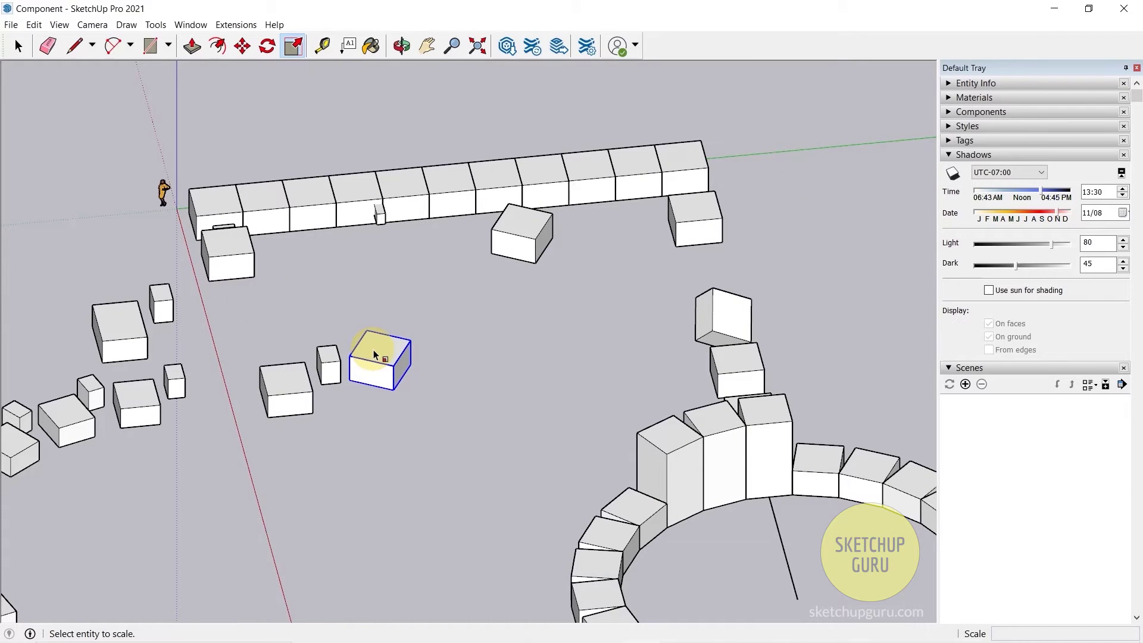
click(374, 352)
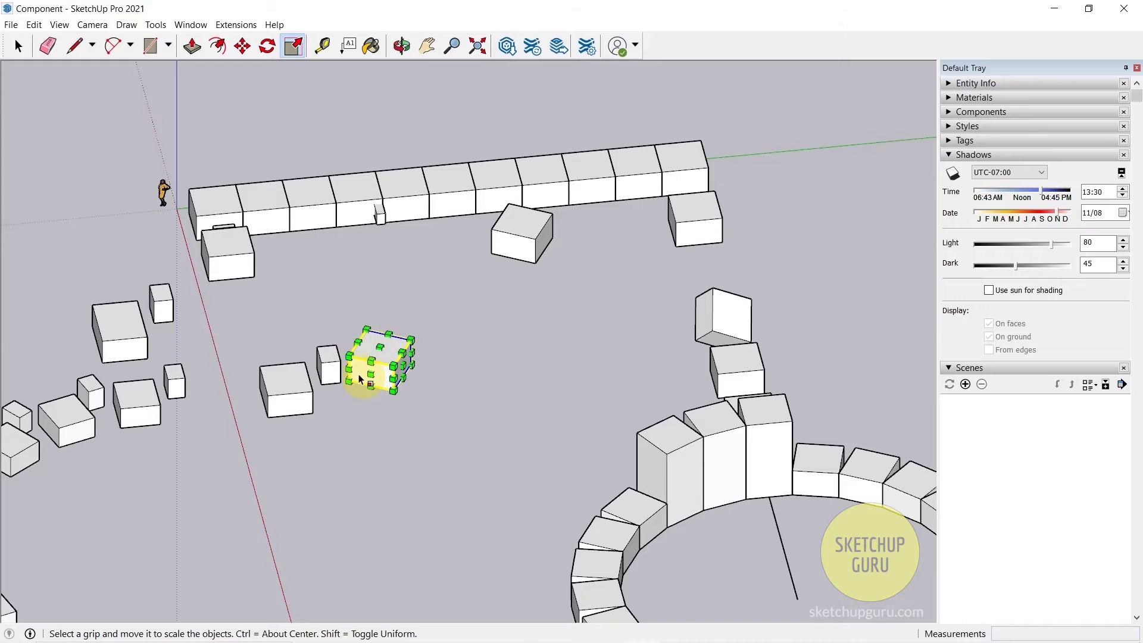
scroll(357, 358, up, 9)
scroll(470, 342, up, 7)
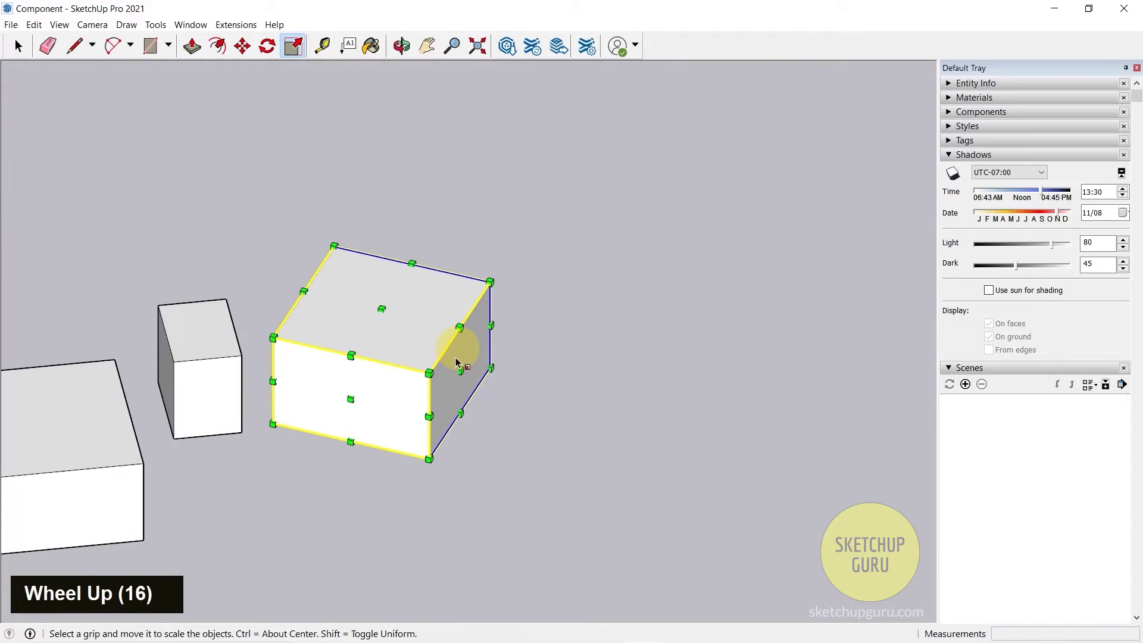
scroll(403, 422, down, 4)
scroll(403, 421, down, 4)
scroll(349, 350, up, 3)
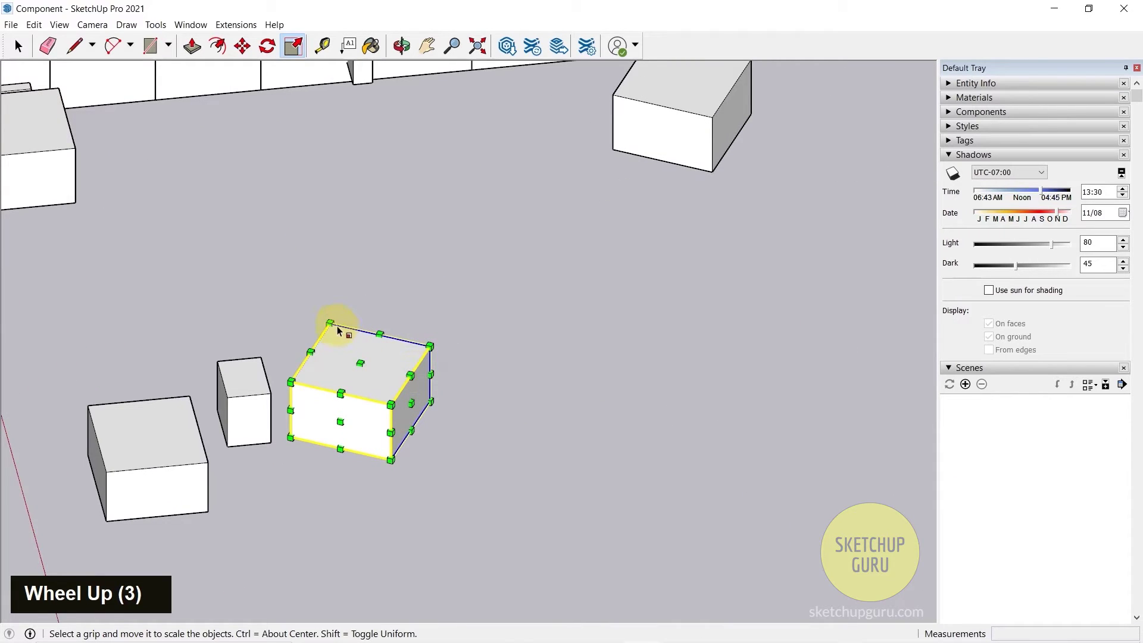
scroll(427, 480, down, 3)
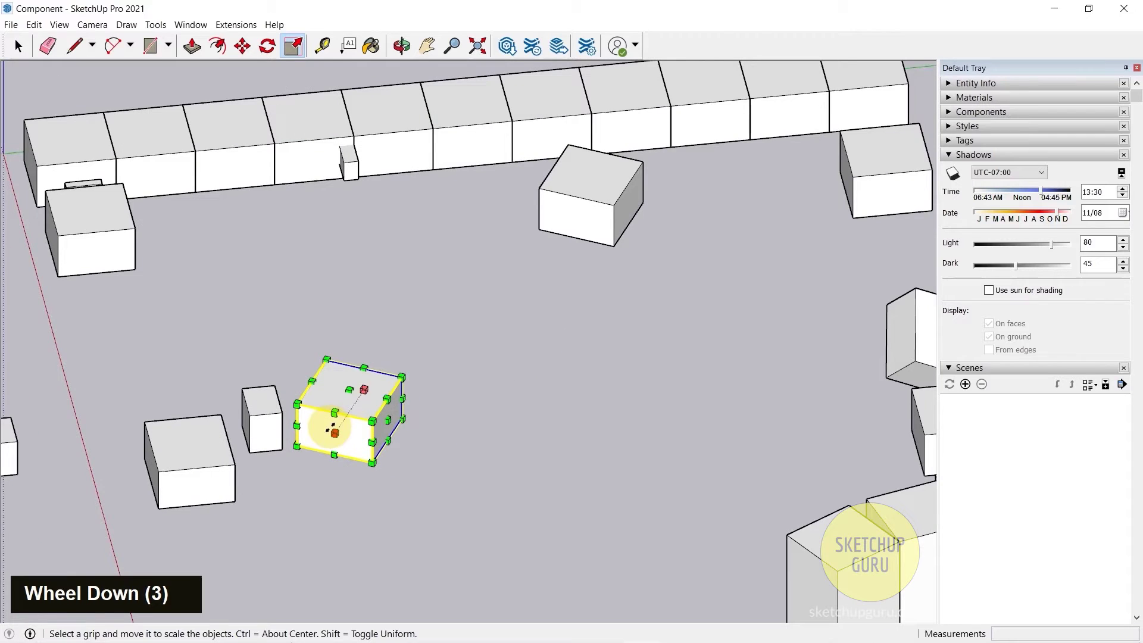
scroll(398, 390, up, 2)
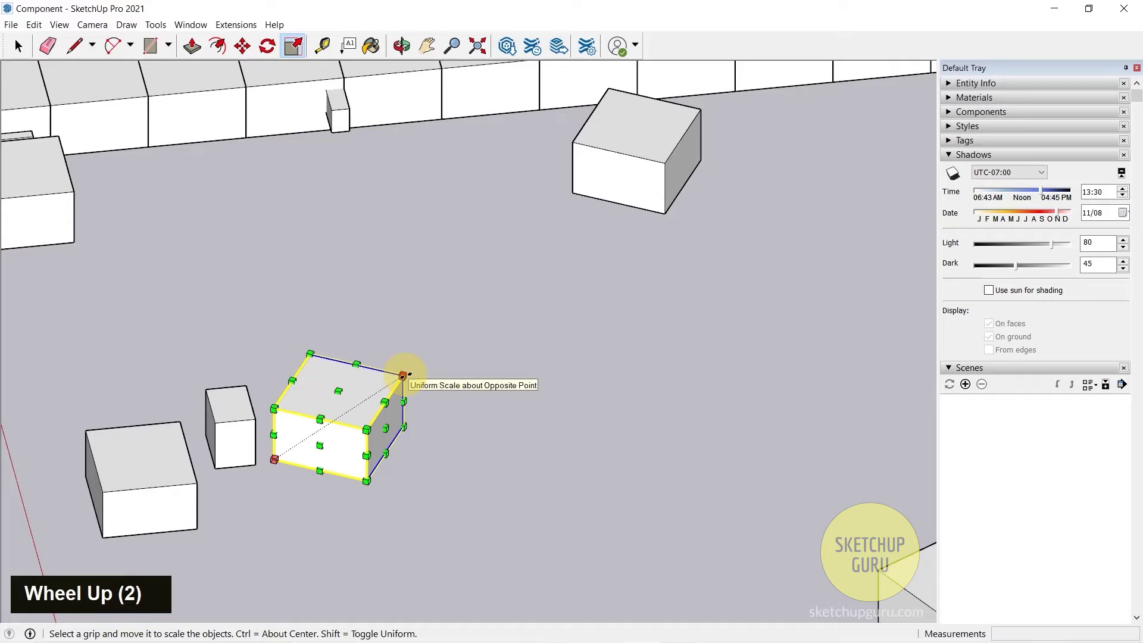
drag(403, 375, 446, 383)
Step: Stretch the box along the green, red and blue axes, then inspect it from below and above
scroll(424, 332, down, 2)
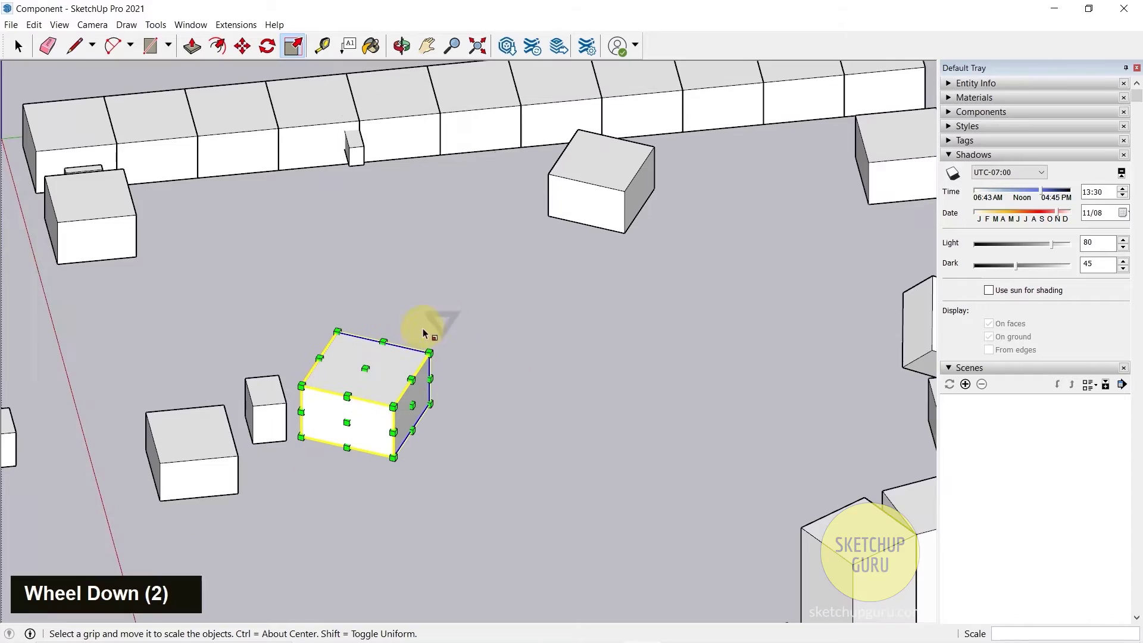
scroll(439, 430, up, 3)
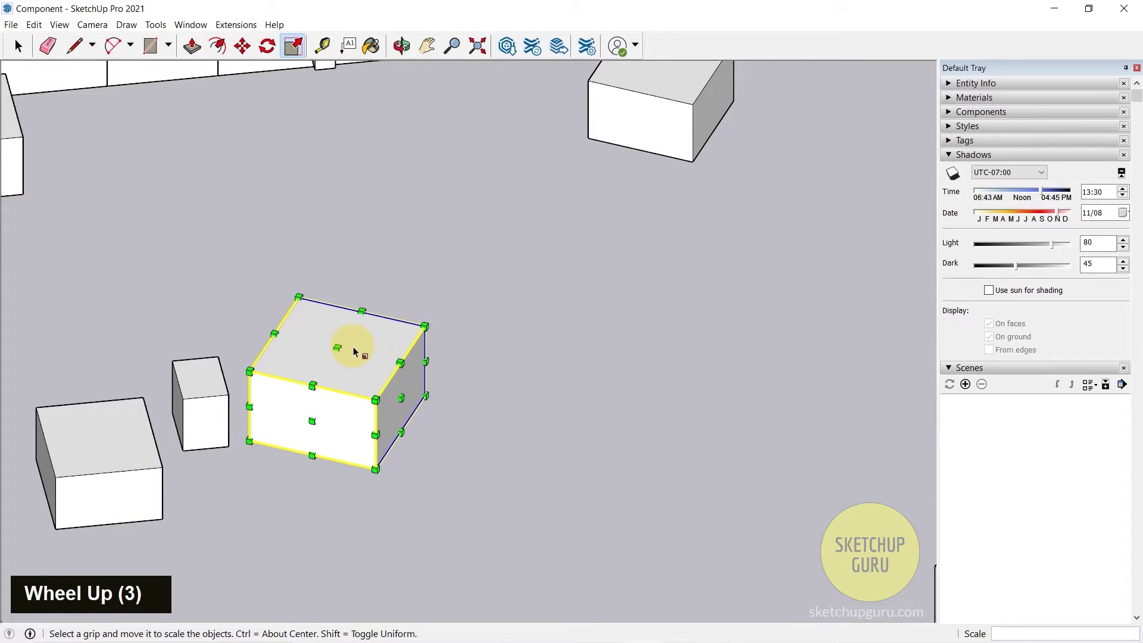
drag(399, 397, 447, 409)
drag(340, 423, 247, 497)
drag(332, 400, 317, 298)
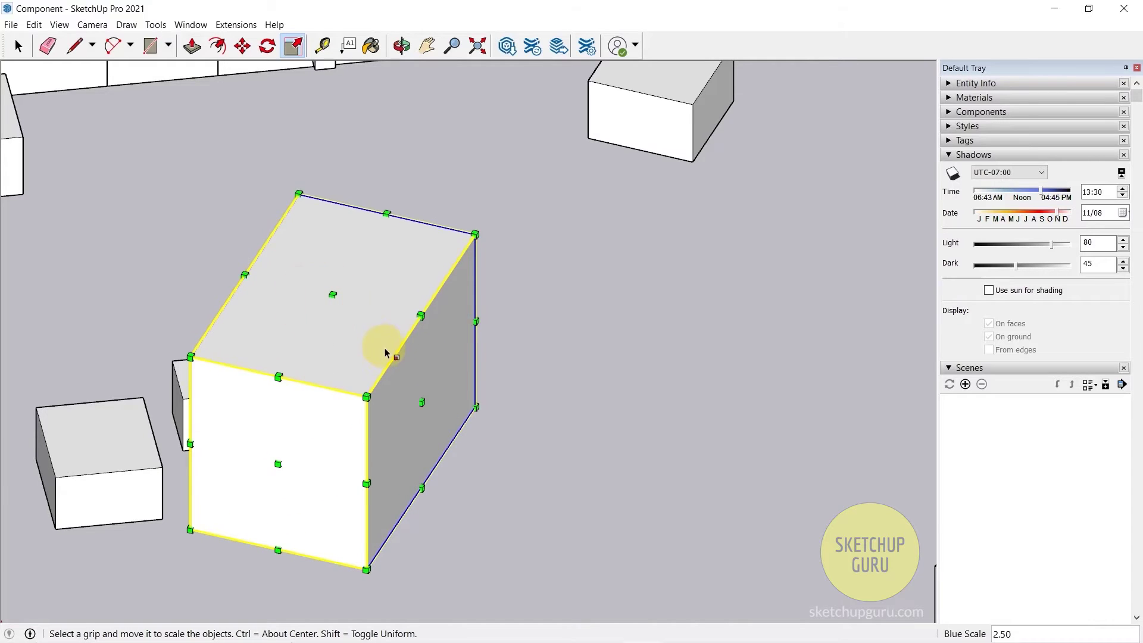
scroll(370, 420, down, 5)
middle_drag(406, 477, 420, 76)
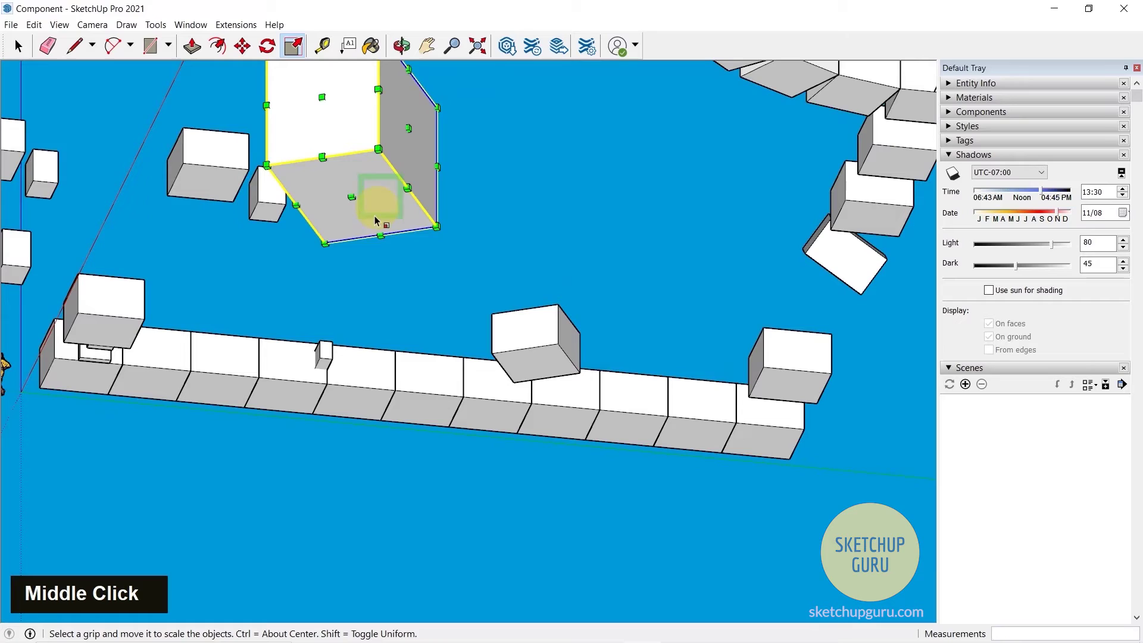
middle_drag(351, 210, 344, 498)
scroll(644, 193, down, 3)
scroll(311, 429, up, 9)
middle_drag(326, 423, 760, 467)
middle_drag(476, 476, 452, 434)
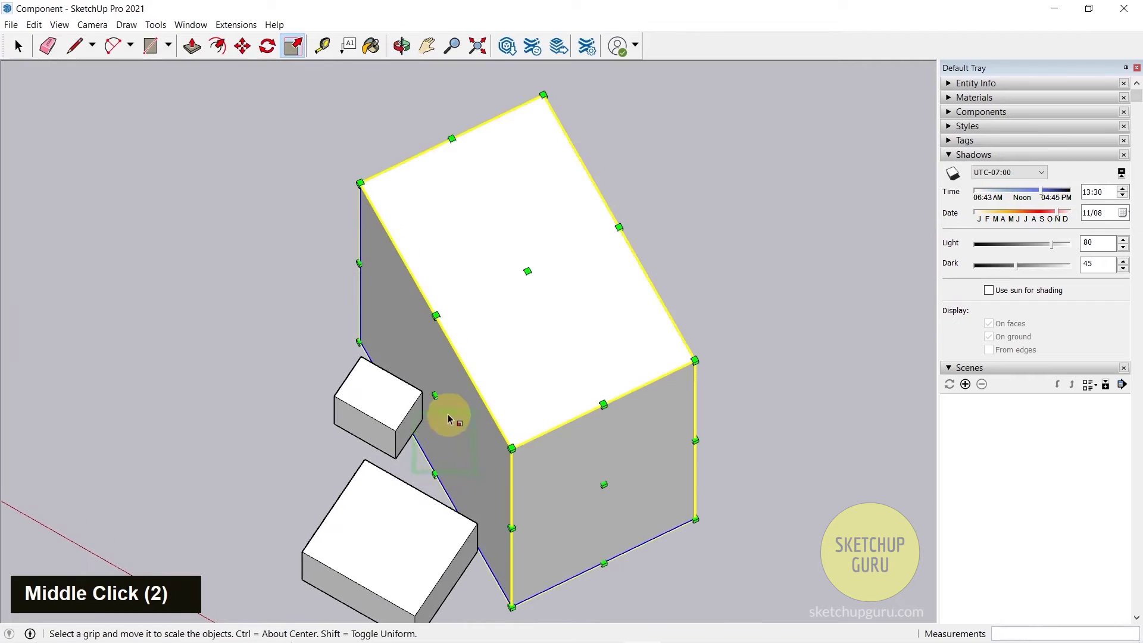
Step: Narrow the box along green to 0.61 and shrink it from its corners into a slim block
drag(435, 394, 507, 361)
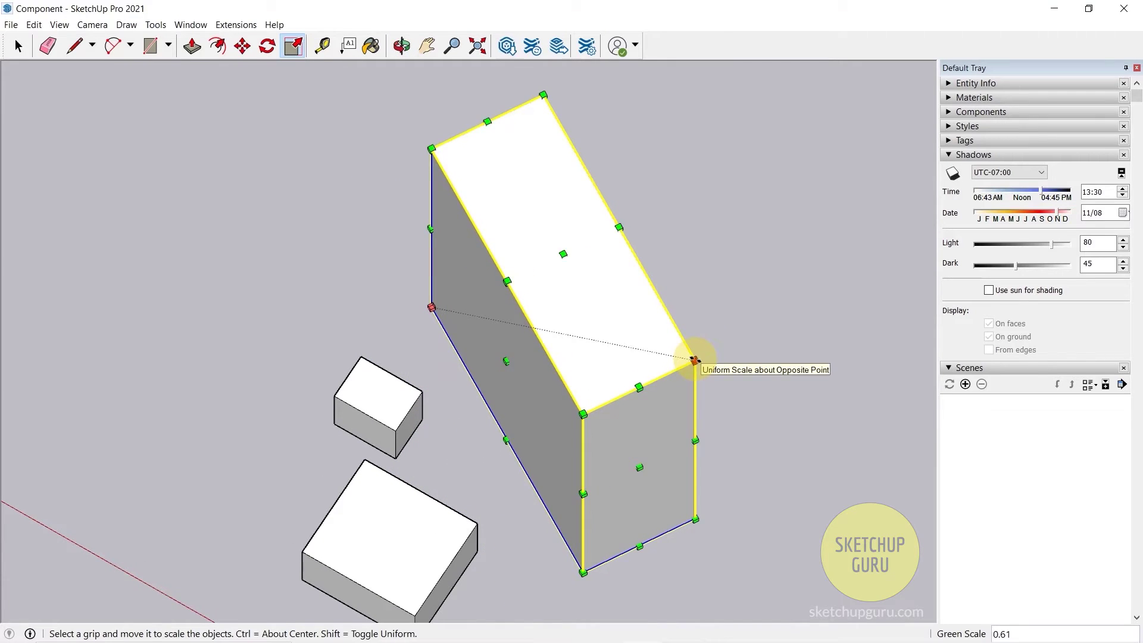
drag(695, 360, 614, 298)
middle_drag(614, 298, 637, 337)
scroll(408, 301, down, 3)
scroll(631, 272, up, 3)
drag(628, 273, 523, 293)
middle_drag(524, 293, 200, 310)
scroll(388, 298, down, 3)
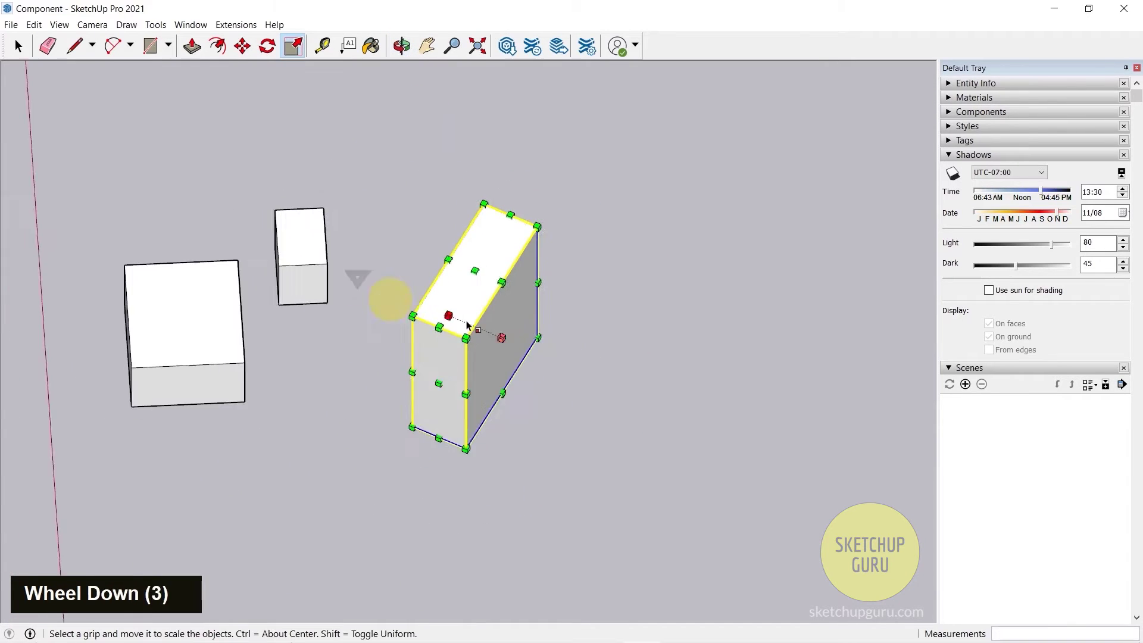
scroll(434, 345, down, 2)
middle_drag(434, 345, 399, 262)
key(s)
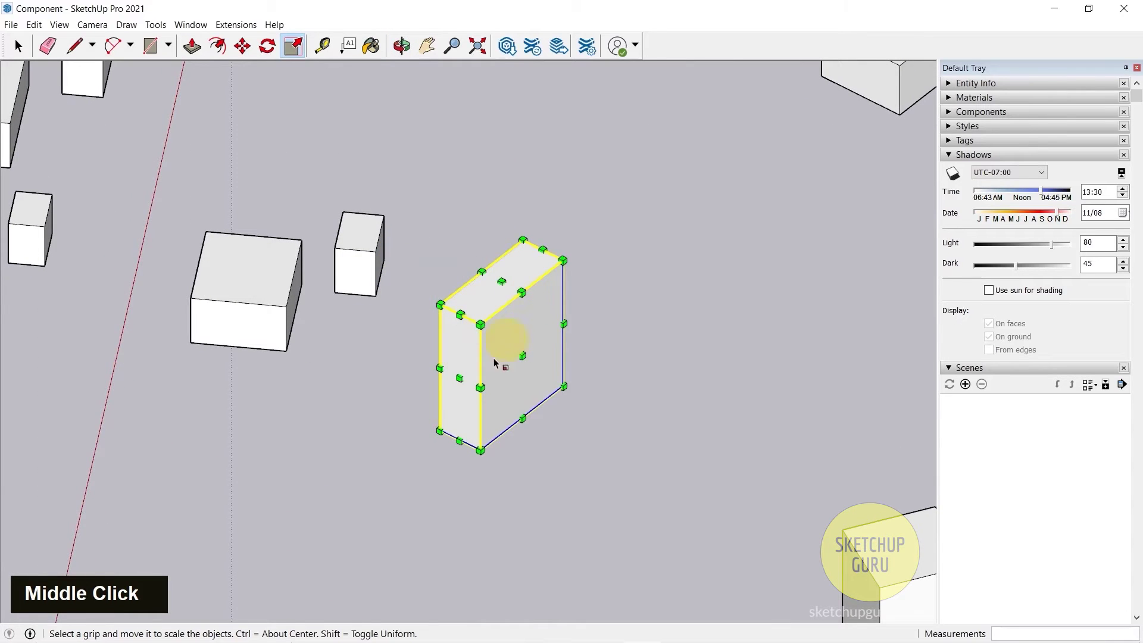
Step: Select the group with the large box and small cube and begin scaling it from a corner
key(space)
scroll(508, 357, down, 3)
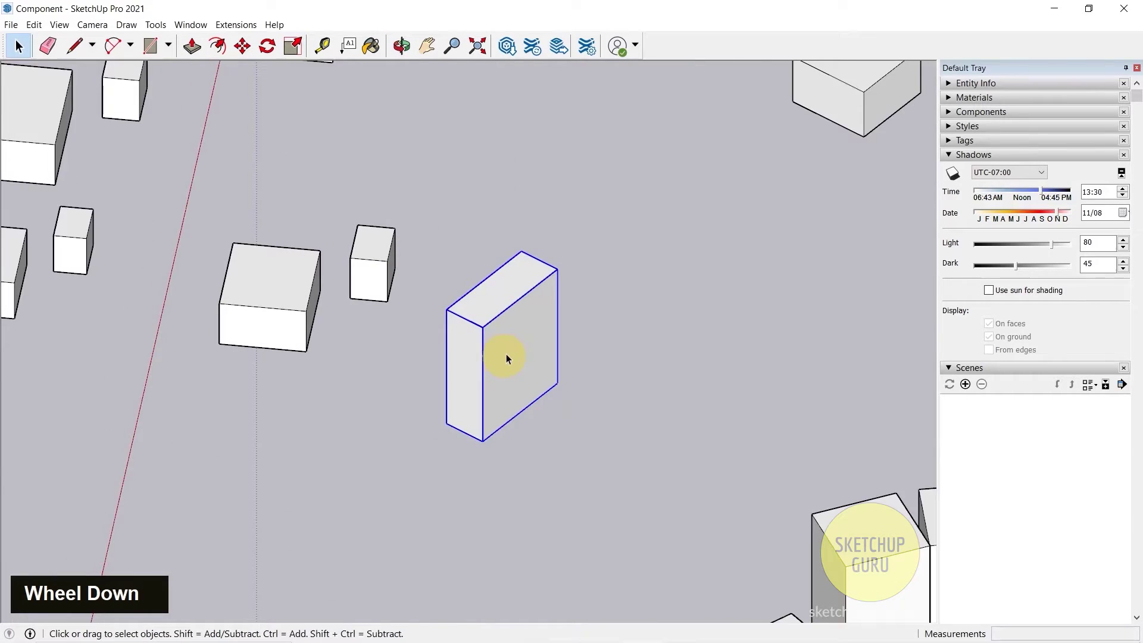
scroll(285, 288, up, 4)
scroll(284, 288, up, 4)
middle_drag(284, 289, 481, 280)
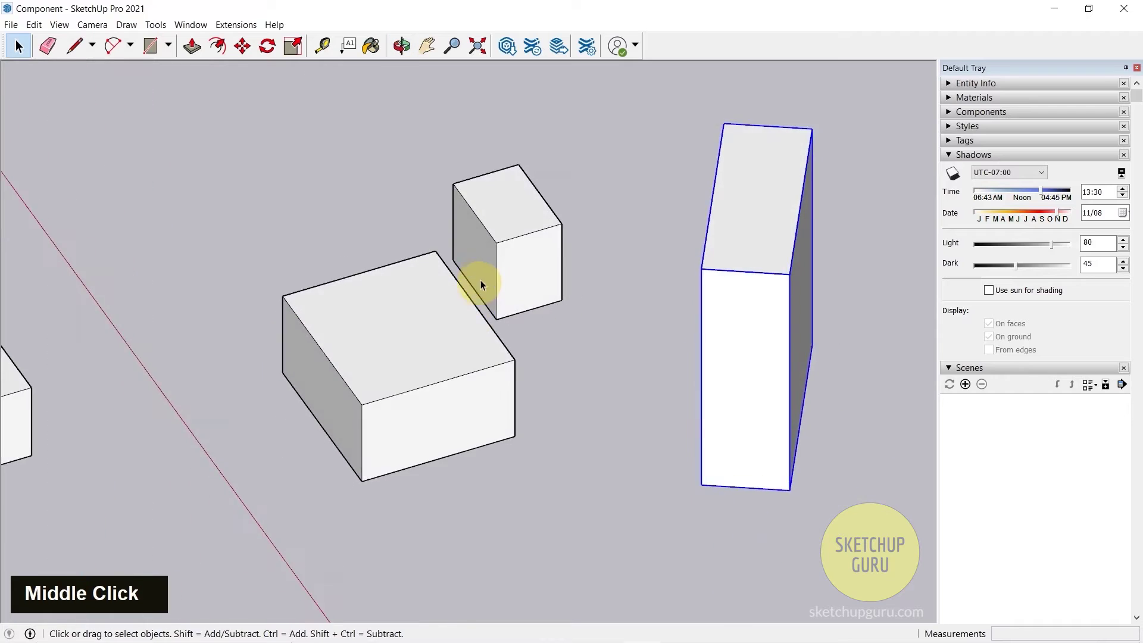
scroll(458, 331, down, 3)
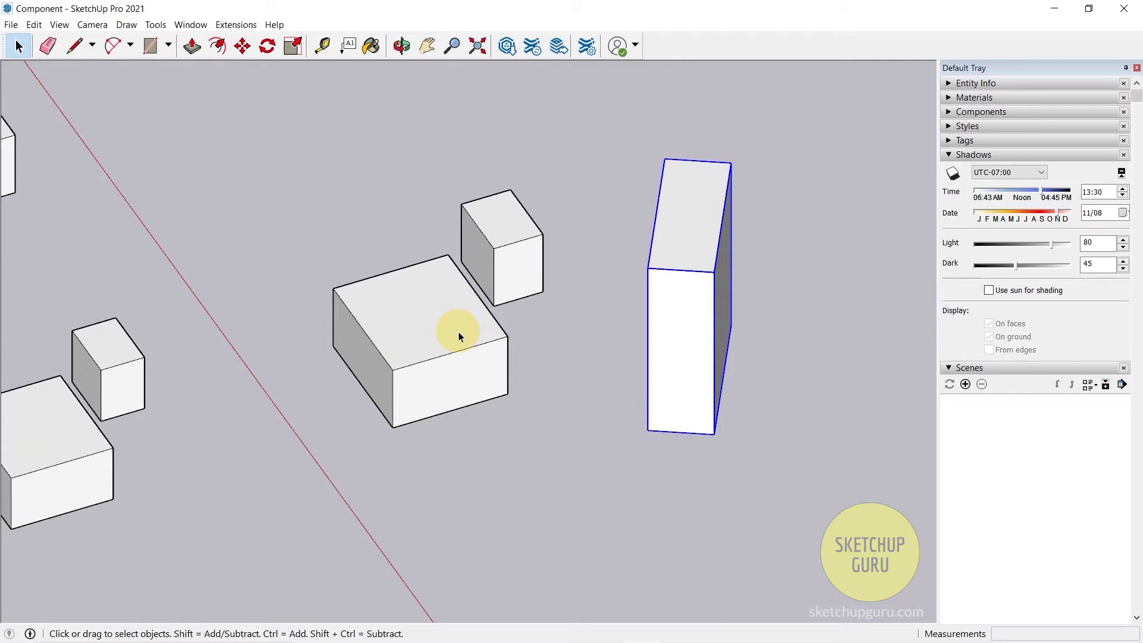
click(437, 338)
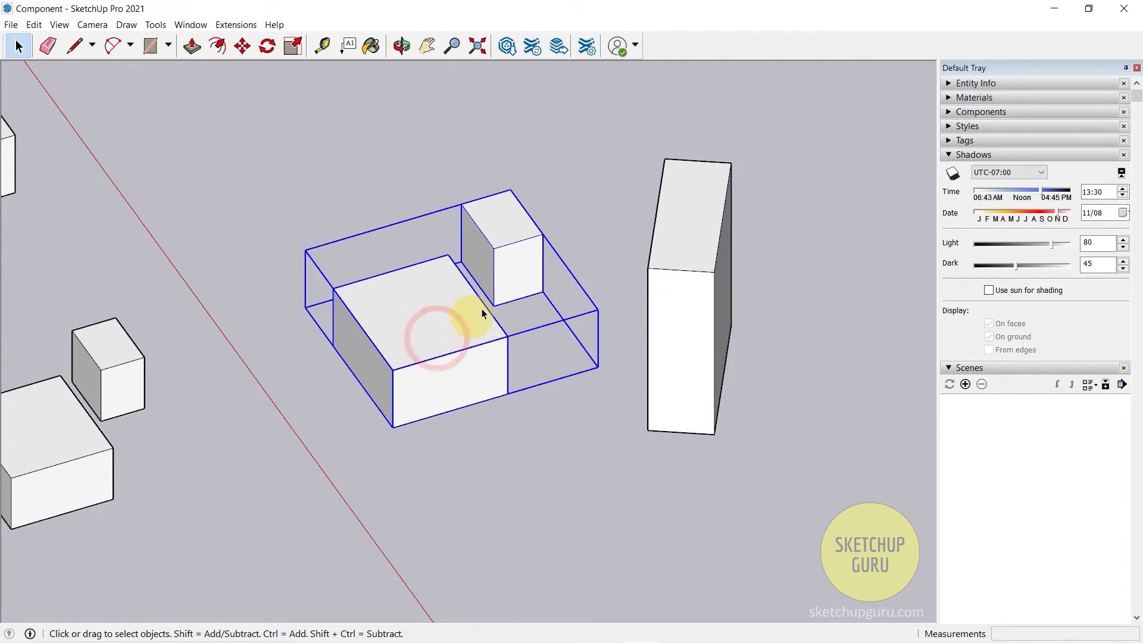
scroll(409, 283, down, 4)
scroll(418, 269, up, 3)
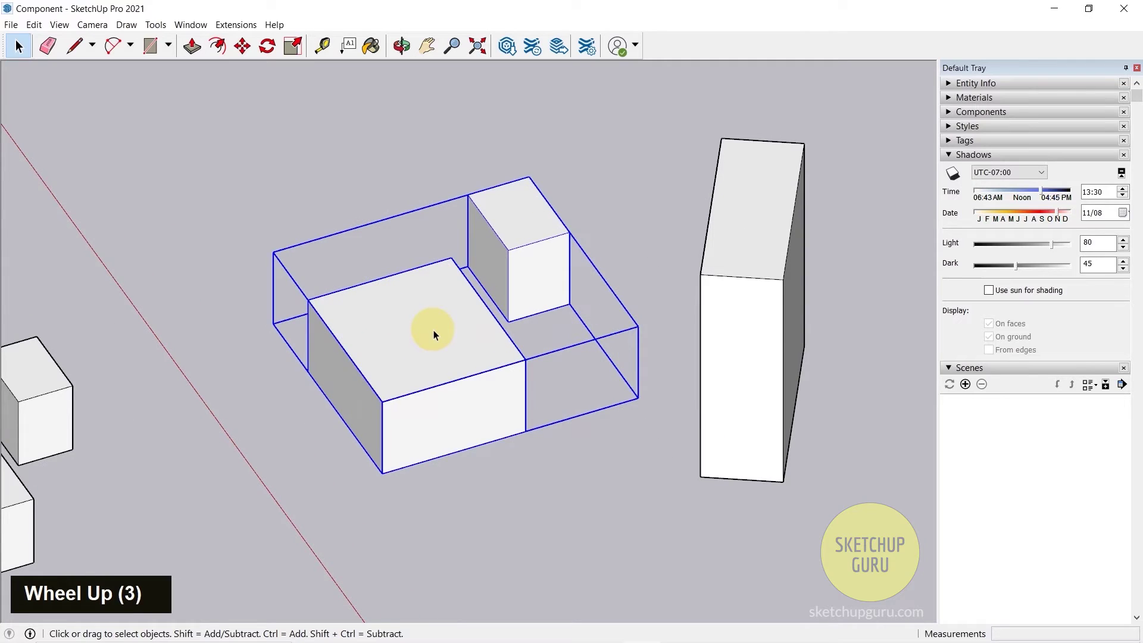
key(s)
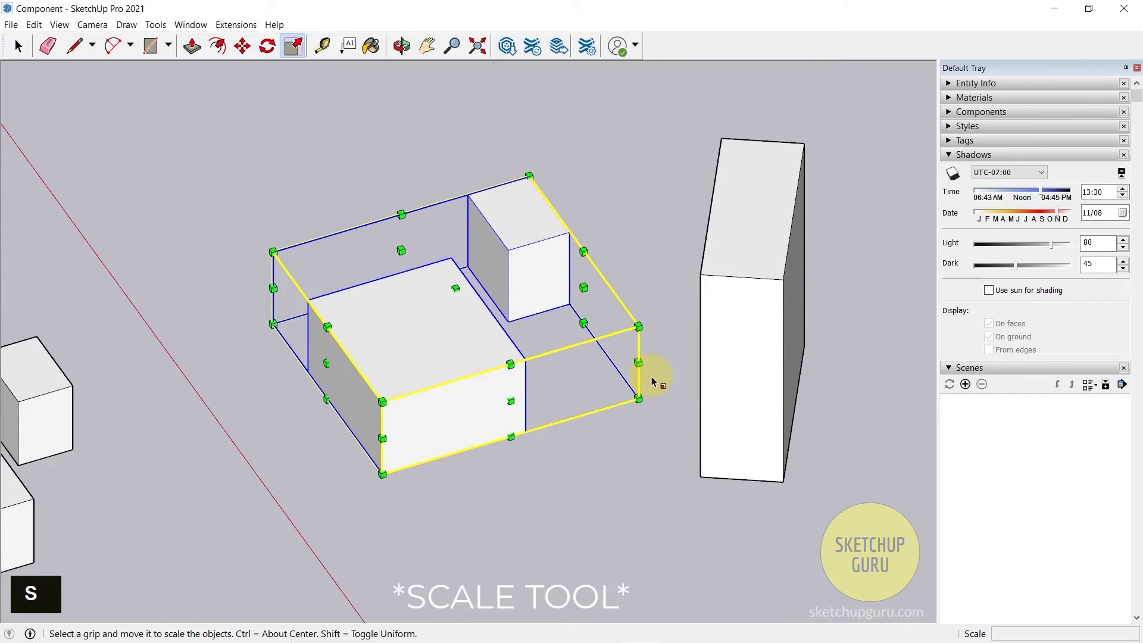
drag(639, 327, 653, 420)
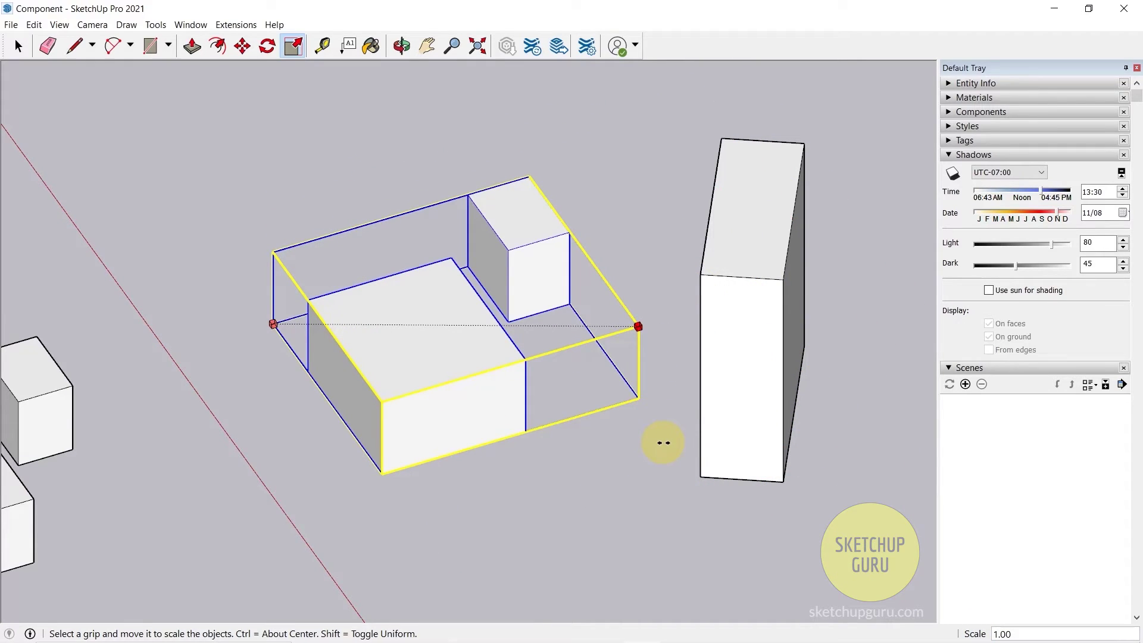
Step: Scale the group uniformly to half size, then enlarge it by a factor of 2
text(.5)
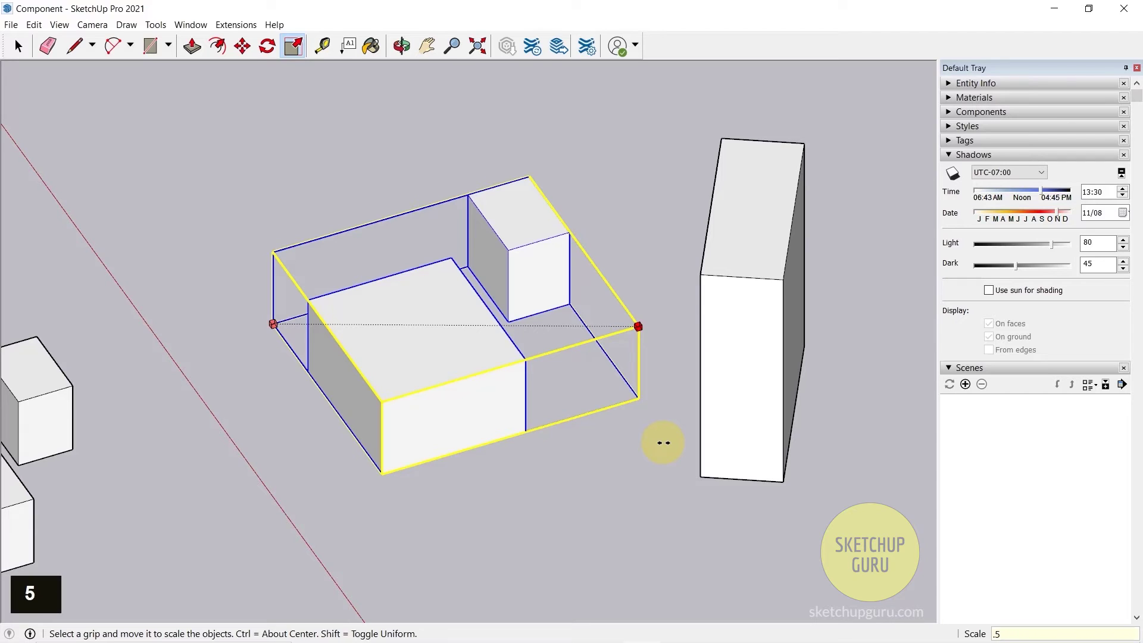
key(Return)
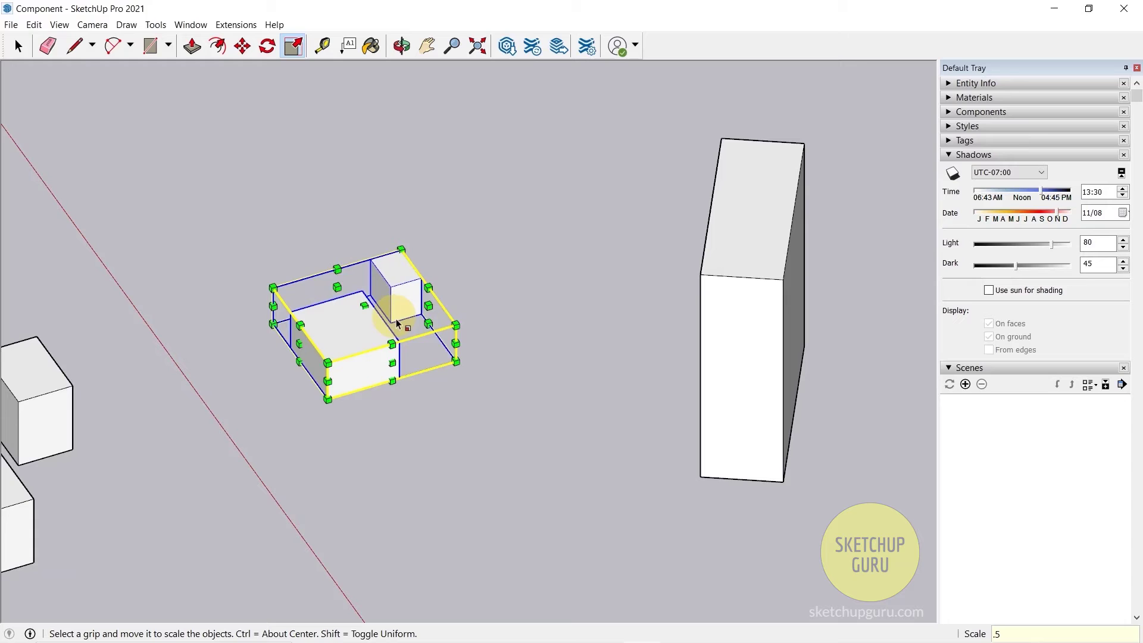
drag(456, 324, 534, 270)
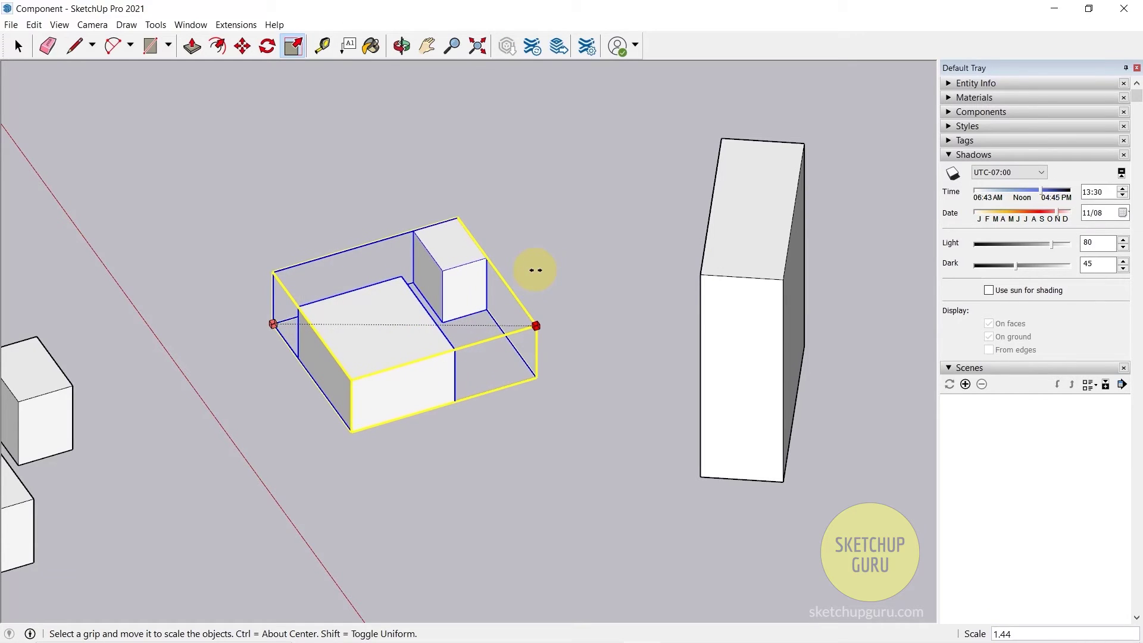
text(2)
key(Return)
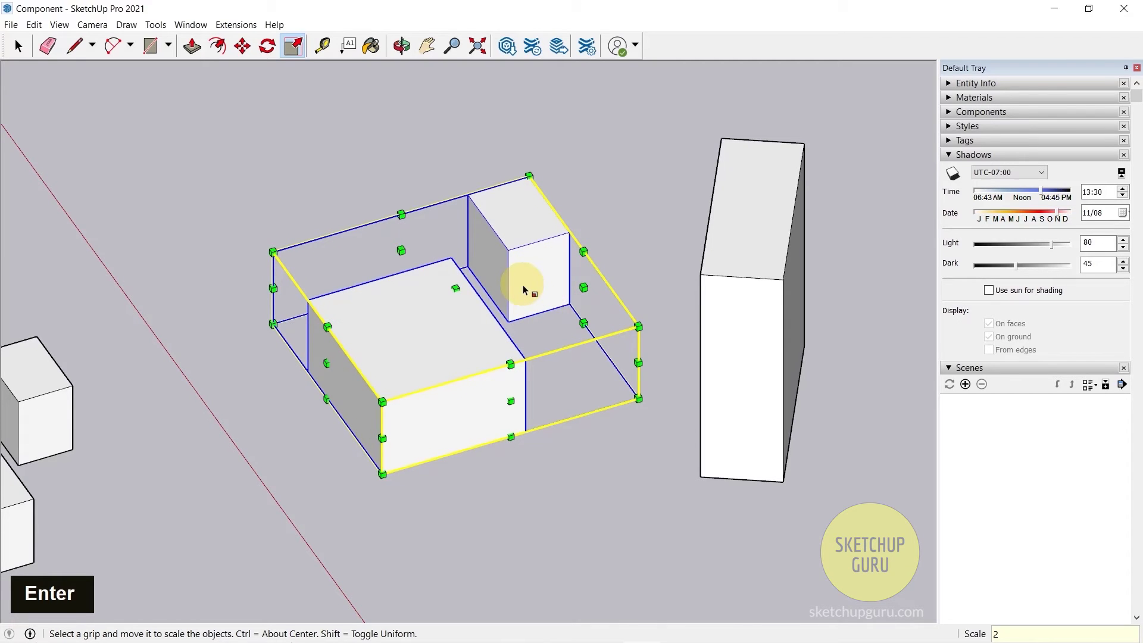
Step: Squeeze the group along the green axis (0.77) and stretch it to double length along red
middle_drag(515, 348, 559, 392)
scroll(560, 393, down, 2)
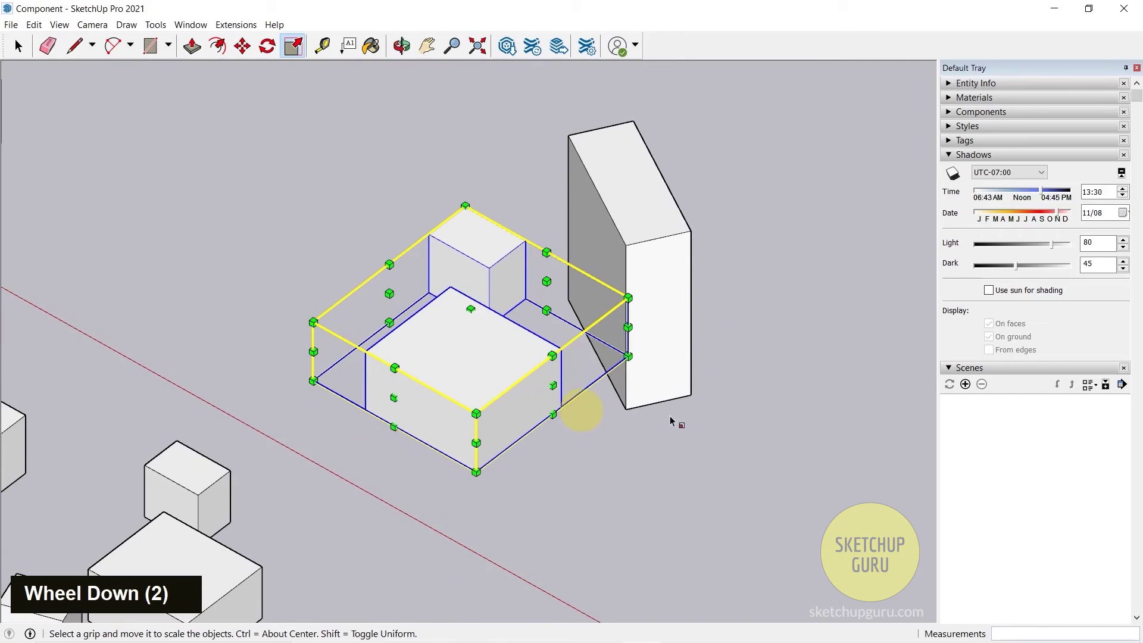
middle_drag(397, 301, 563, 372)
scroll(459, 293, down, 1)
scroll(527, 375, up, 6)
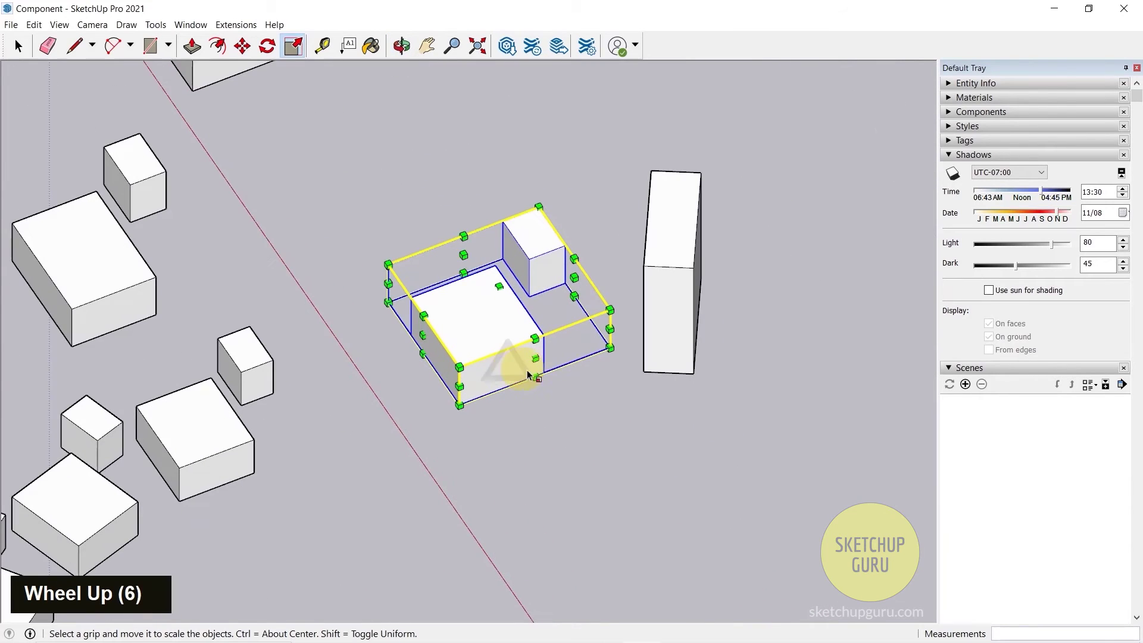
drag(423, 334, 365, 357)
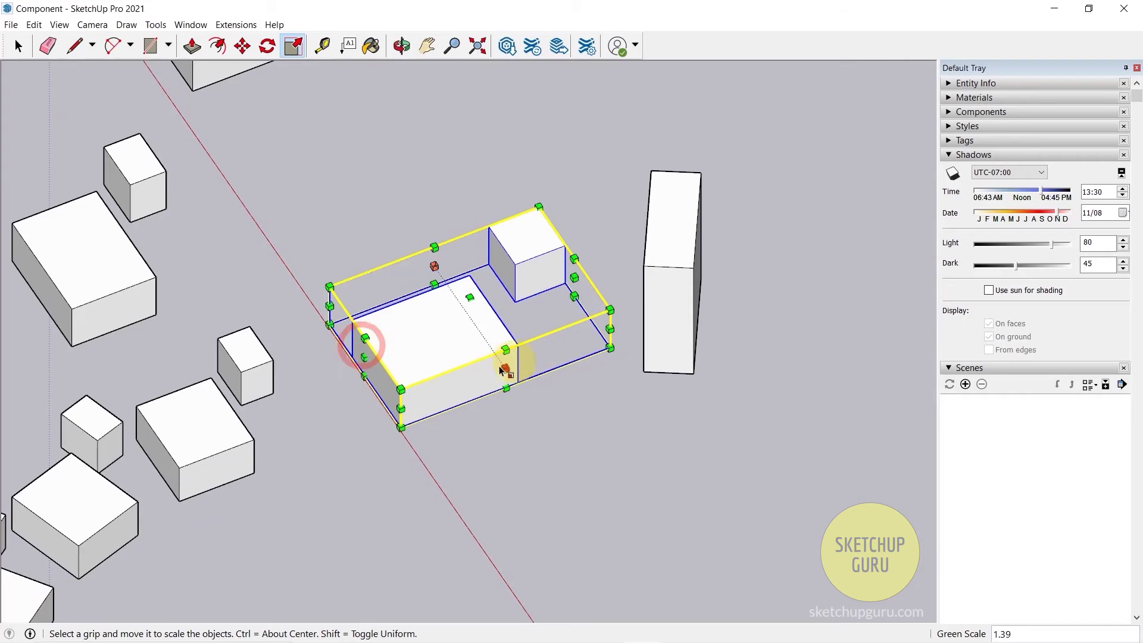
drag(505, 368, 592, 306)
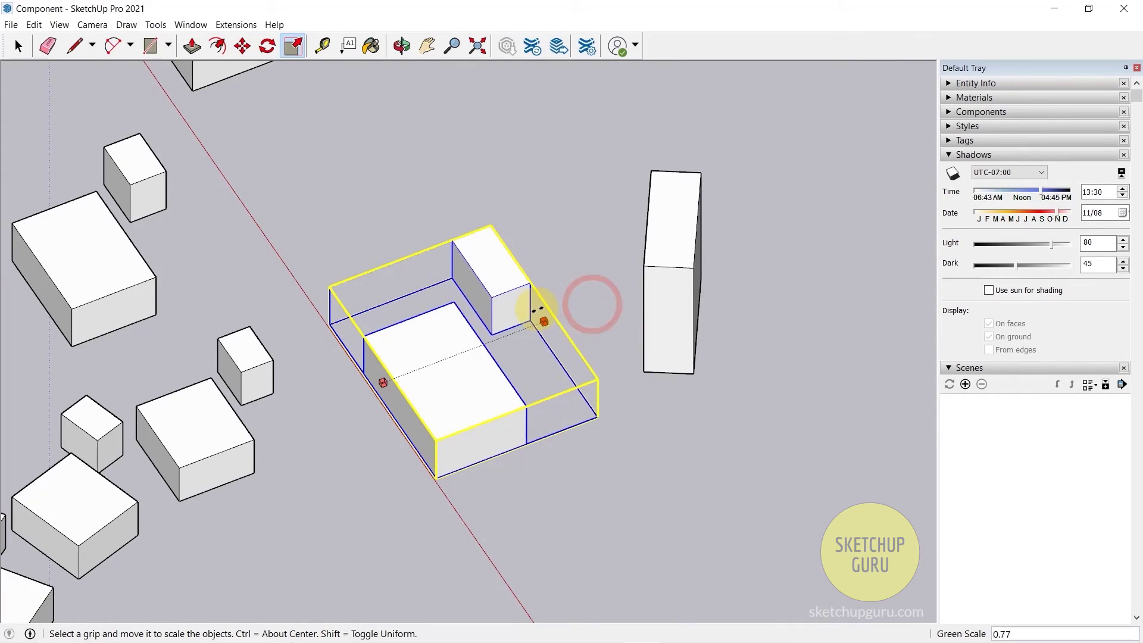
Step: Commit the green-axis squeeze and orbit and pan the view toward the small cube
key(space)
scroll(725, 388, down, 12)
middle_drag(312, 276, 286, 512)
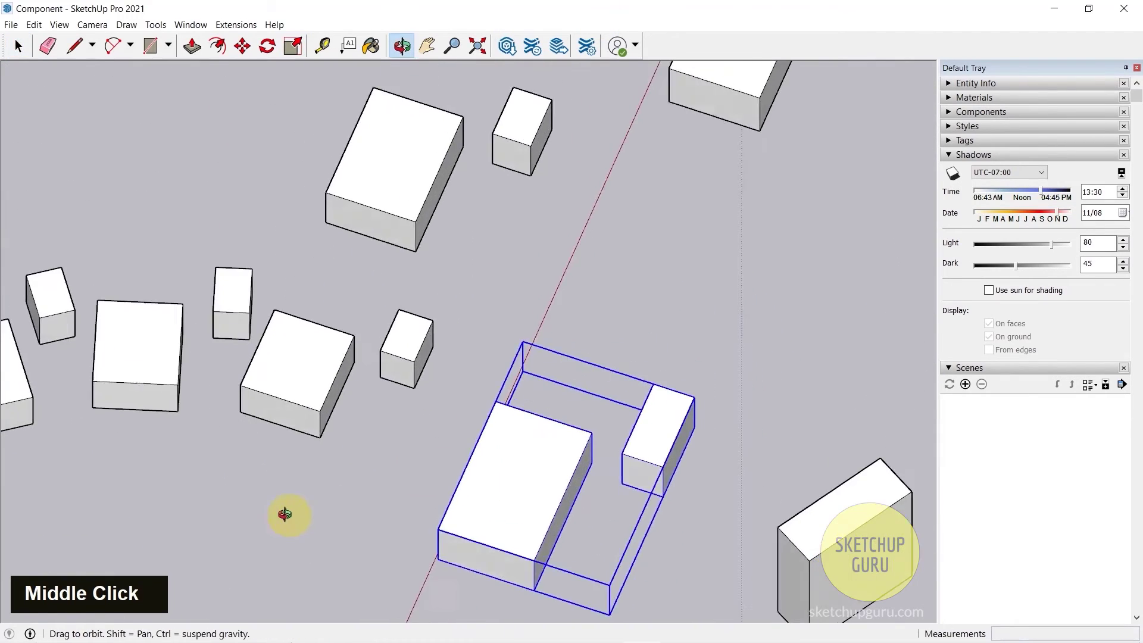
scroll(476, 342, down, 7)
shift+middle_drag(726, 288, 566, 351)
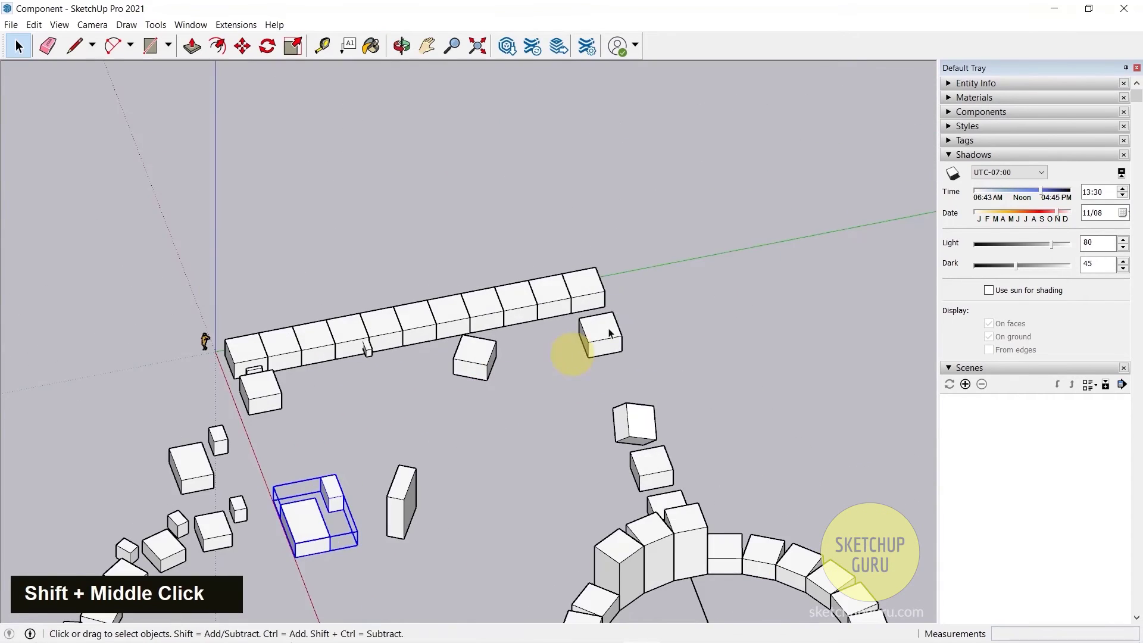
scroll(648, 382, up, 5)
middle_drag(647, 383, 339, 321)
scroll(534, 443, up, 5)
middle_click(535, 441)
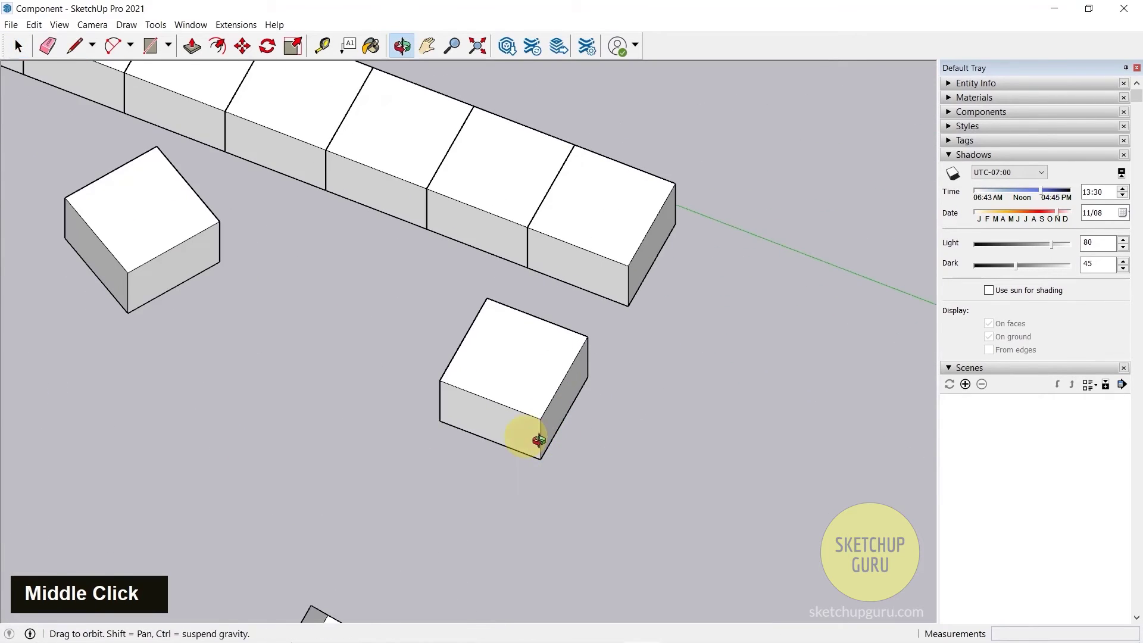
Step: Open the small cube's group for editing and window-select the cube inside
double_click(557, 362)
middle_click(571, 376)
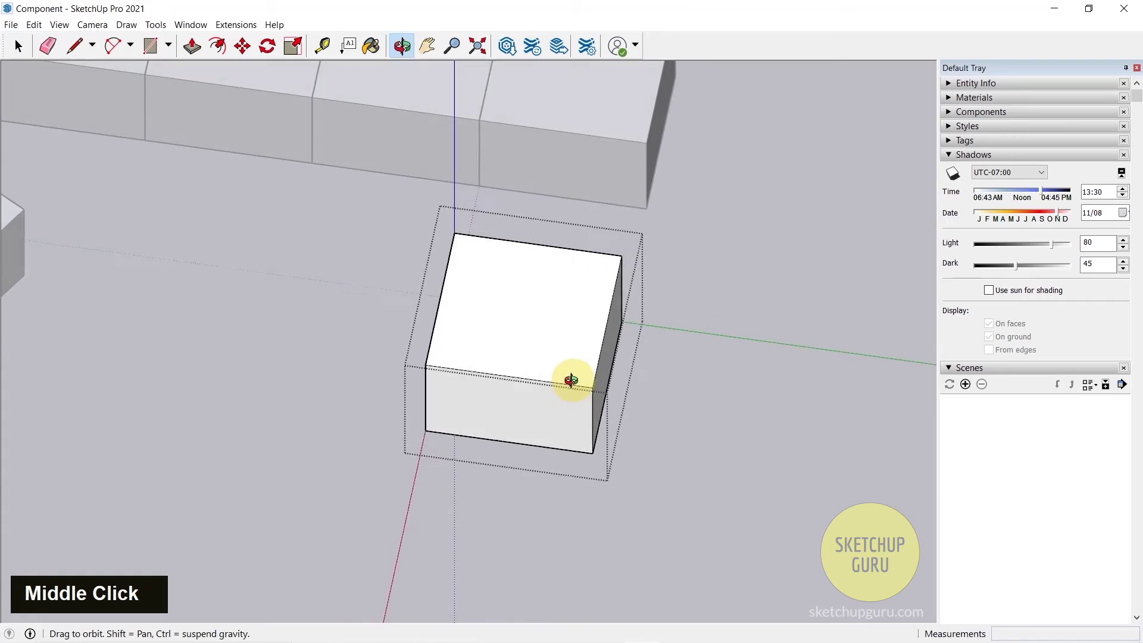
middle_click(606, 399)
middle_click(408, 256)
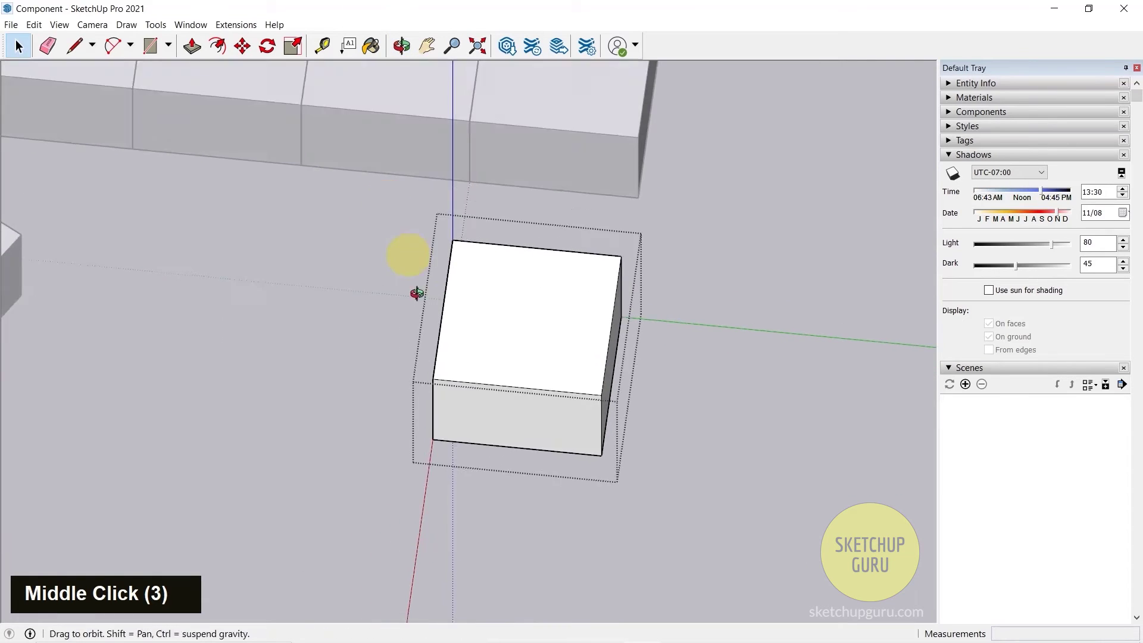
scroll(375, 263, down, 3)
drag(319, 197, 784, 507)
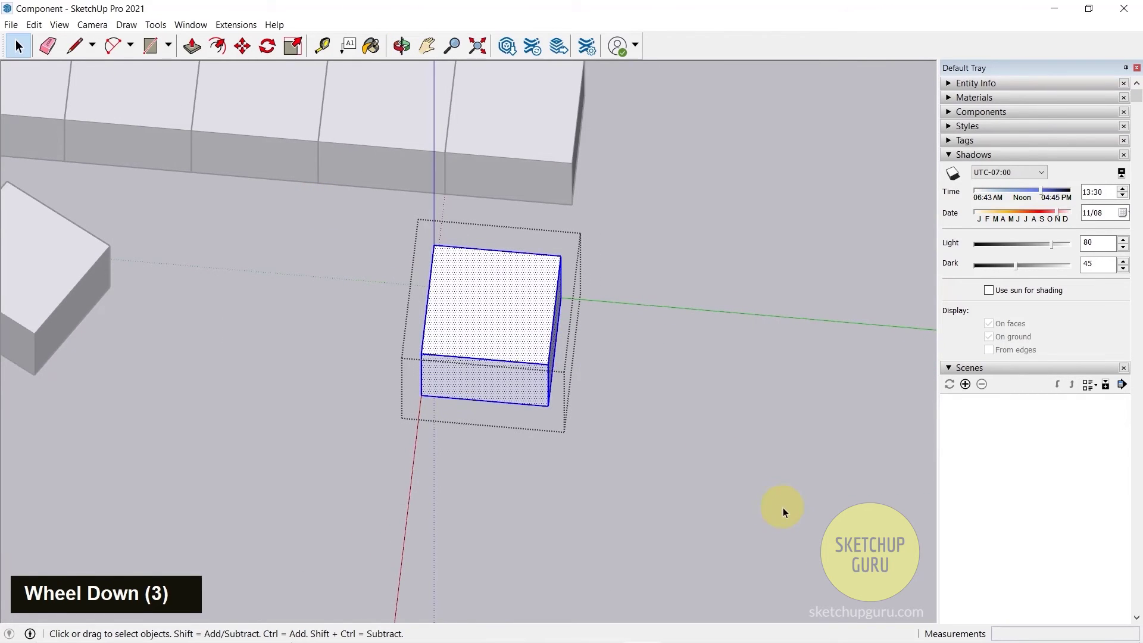
middle_drag(500, 434, 359, 334)
Step: Stretch the cube along the green axis to exactly 3'
key(s)
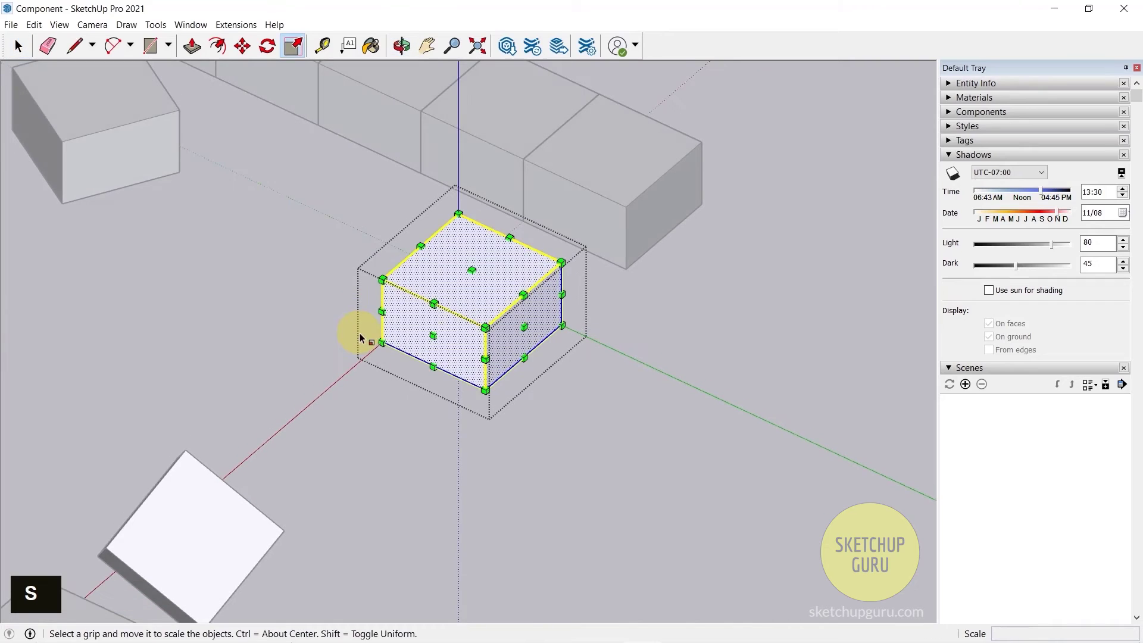
scroll(420, 262, up, 5)
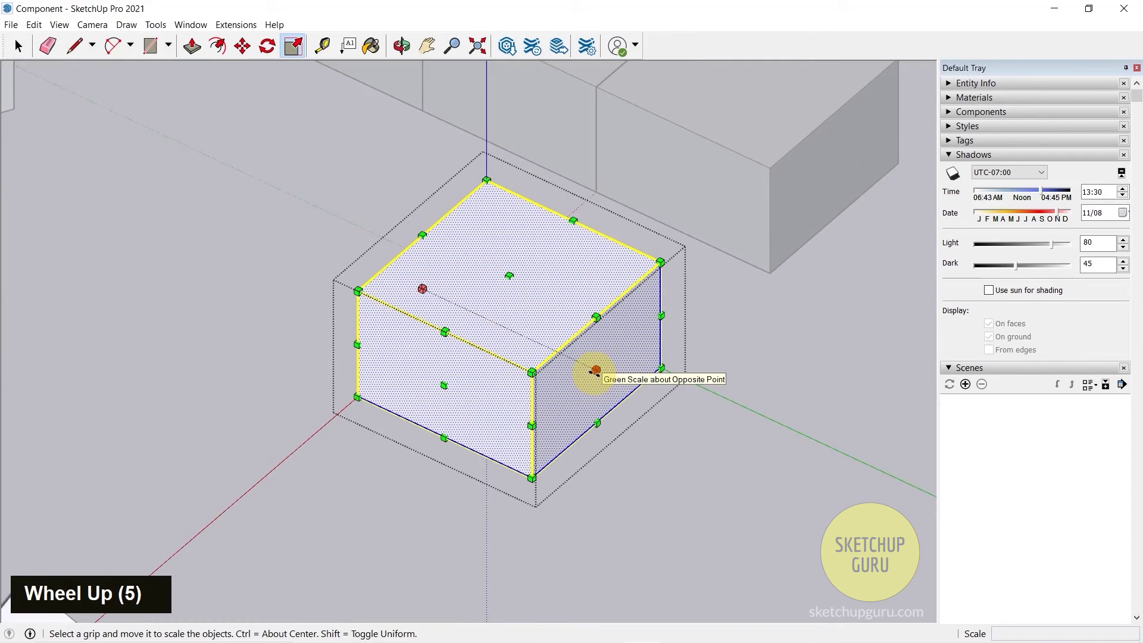
mouse_move(595, 372)
mouse_down()
mouse_move(633, 391)
mouse_move(608, 381)
mouse_up()
middle_drag(605, 377, 727, 436)
drag(726, 436, 745, 407)
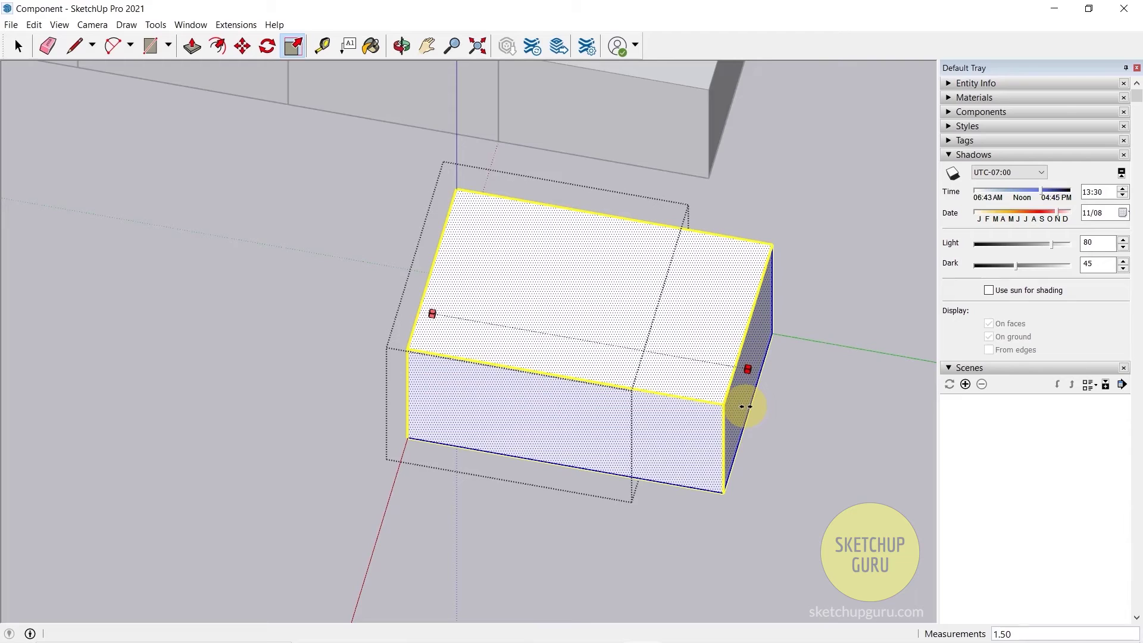
text(3)
key(Return)
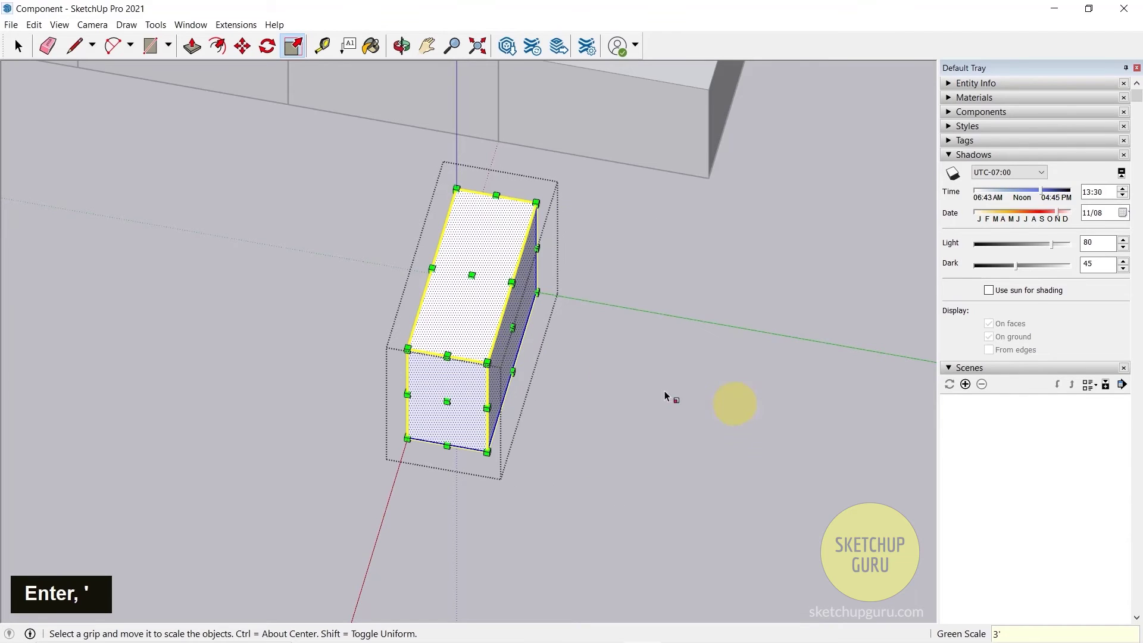
Step: Start a Tape Measure check on the box's top edge to confirm 3'
key(space)
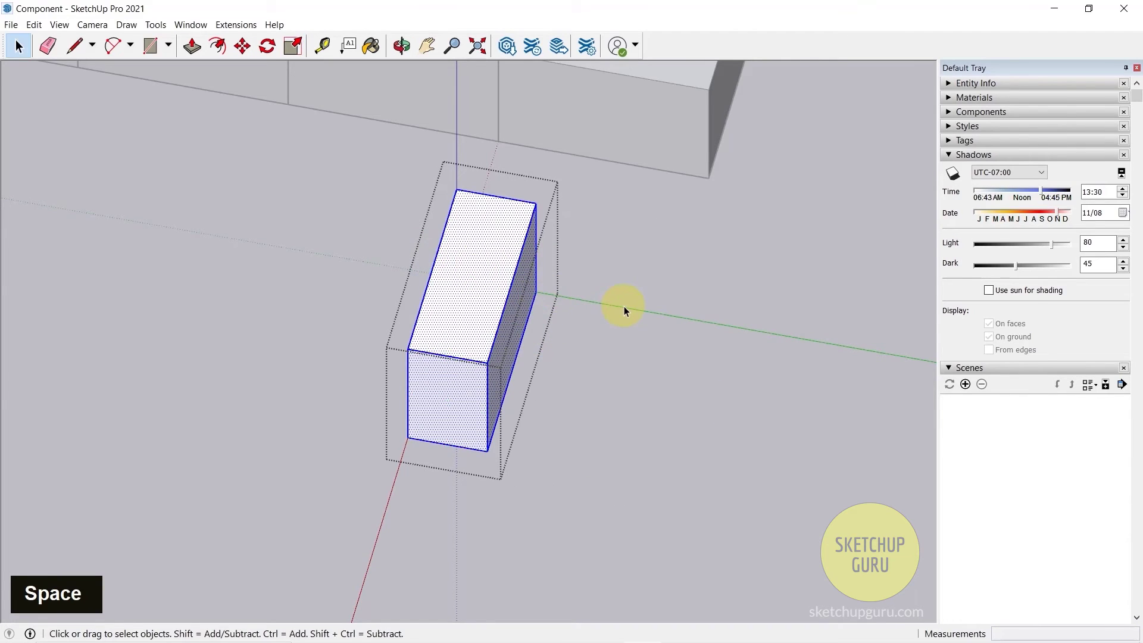
scroll(483, 269, up, 3)
key(t)
click(415, 269)
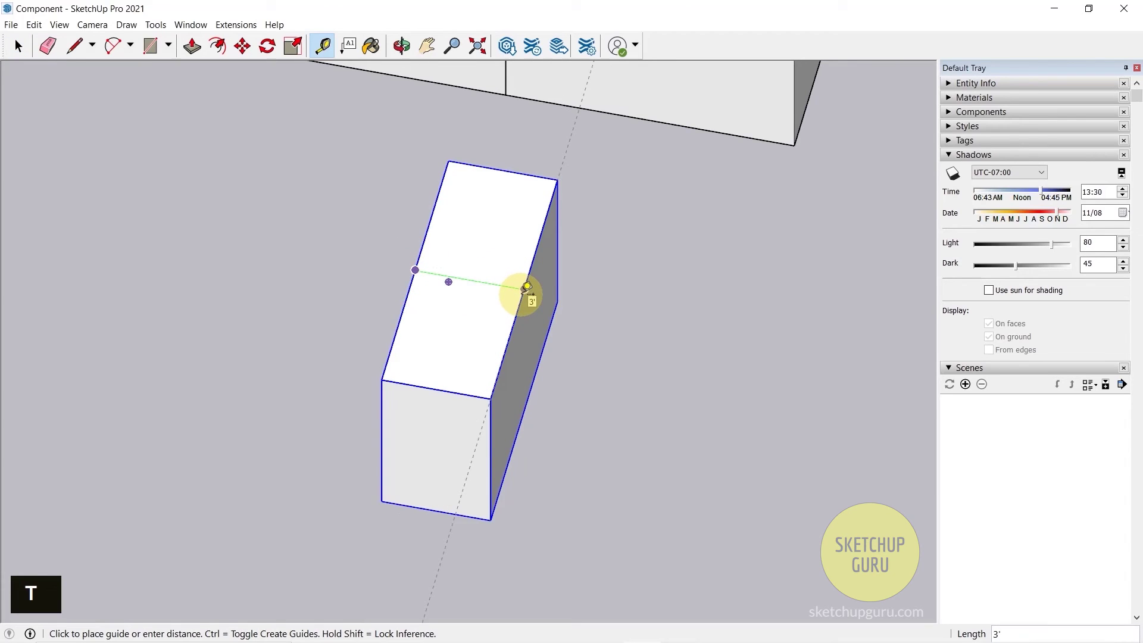
Step: Scale the box along the red axis to 3'
key(space)
middle_drag(521, 295, 399, 296)
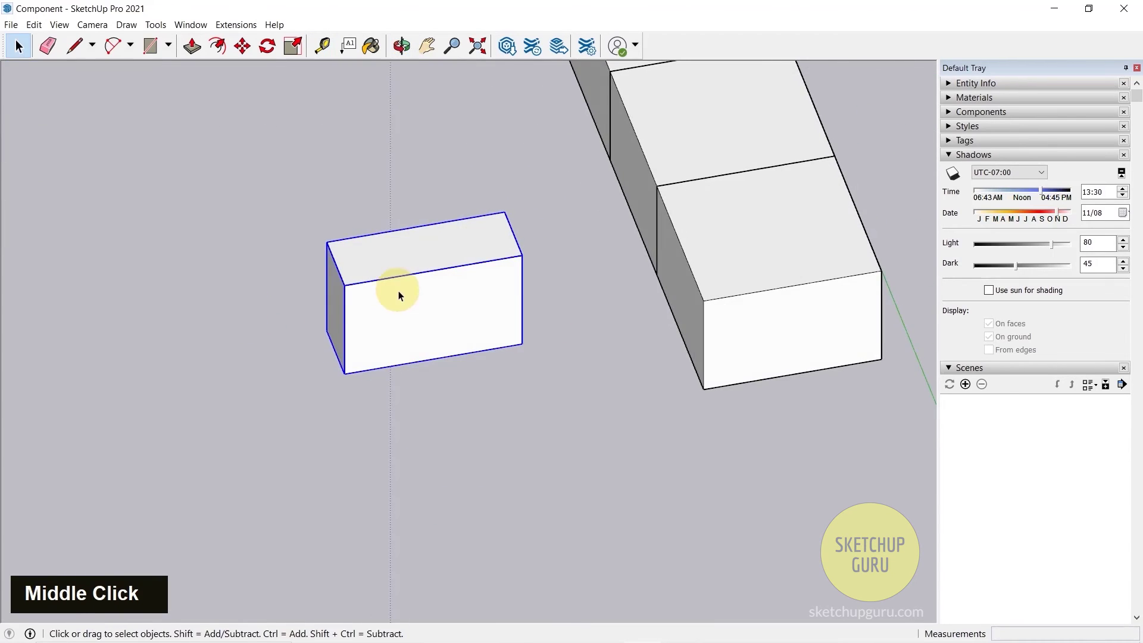
key(s)
drag(329, 308, 210, 306)
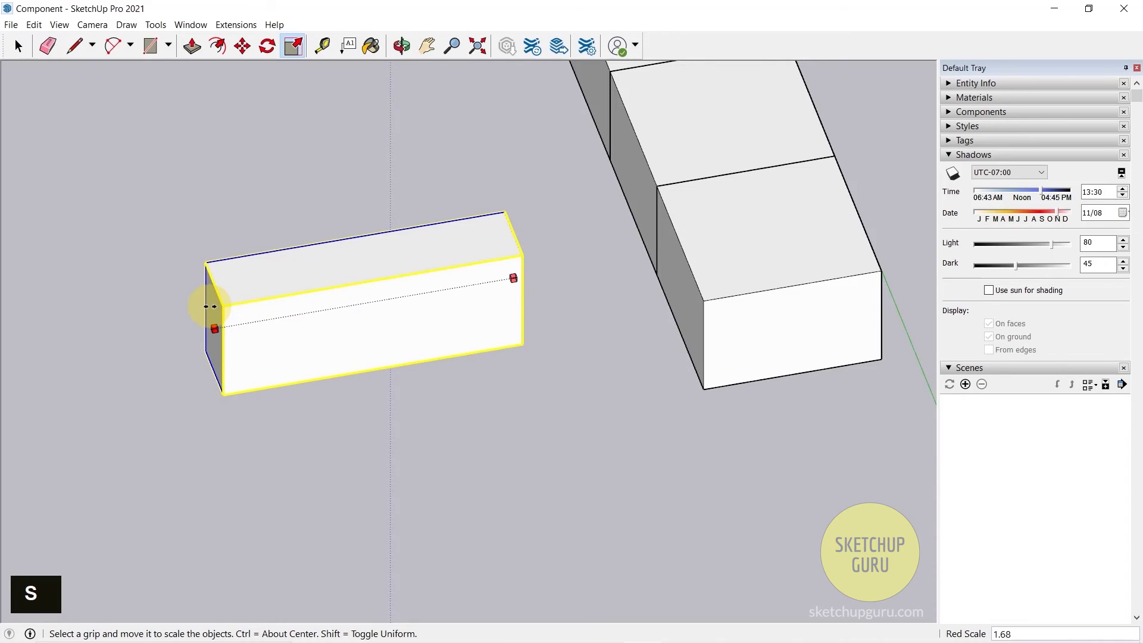
key(Return)
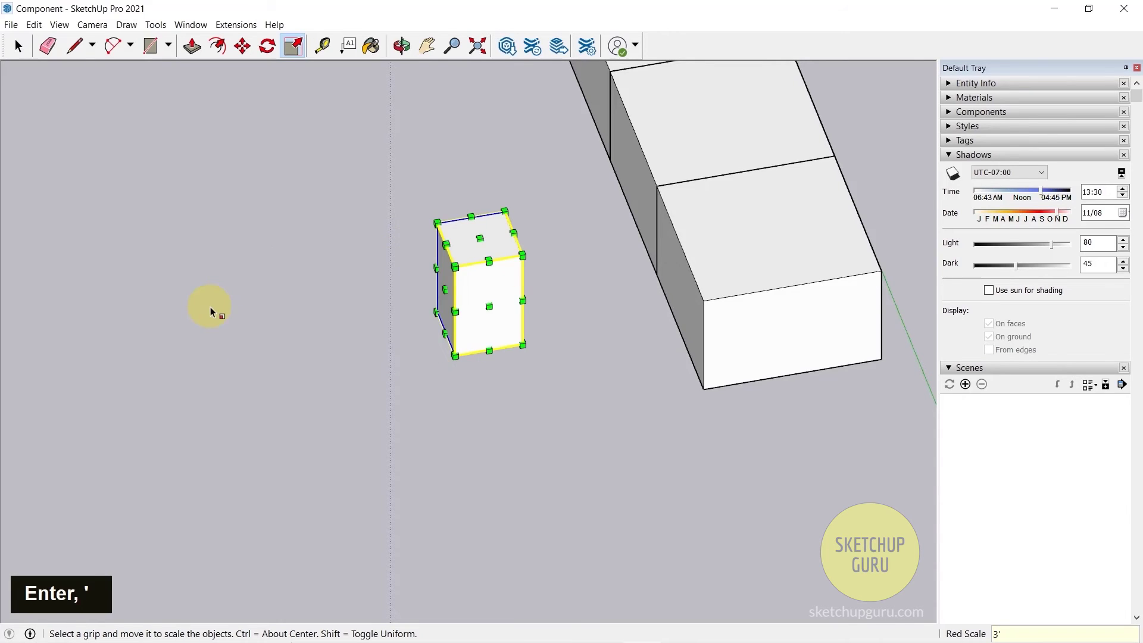
Step: Measure the box's top edge with the Tape Measure to verify it is 3'
key(t)
scroll(470, 280, up, 3)
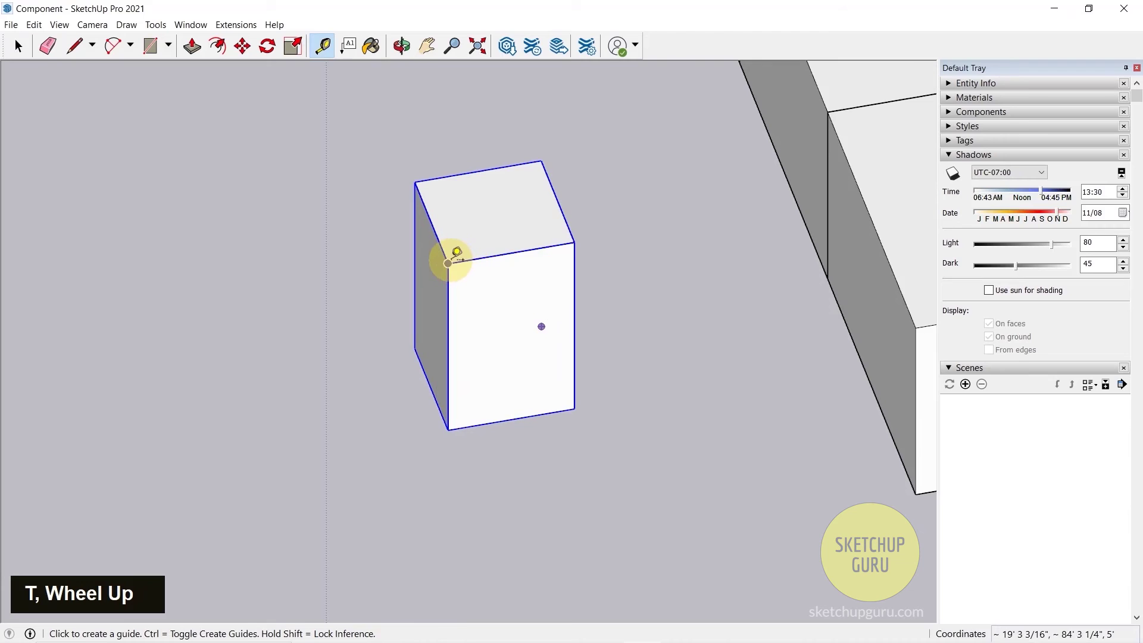
click(448, 263)
key(space)
scroll(505, 283, down, 3)
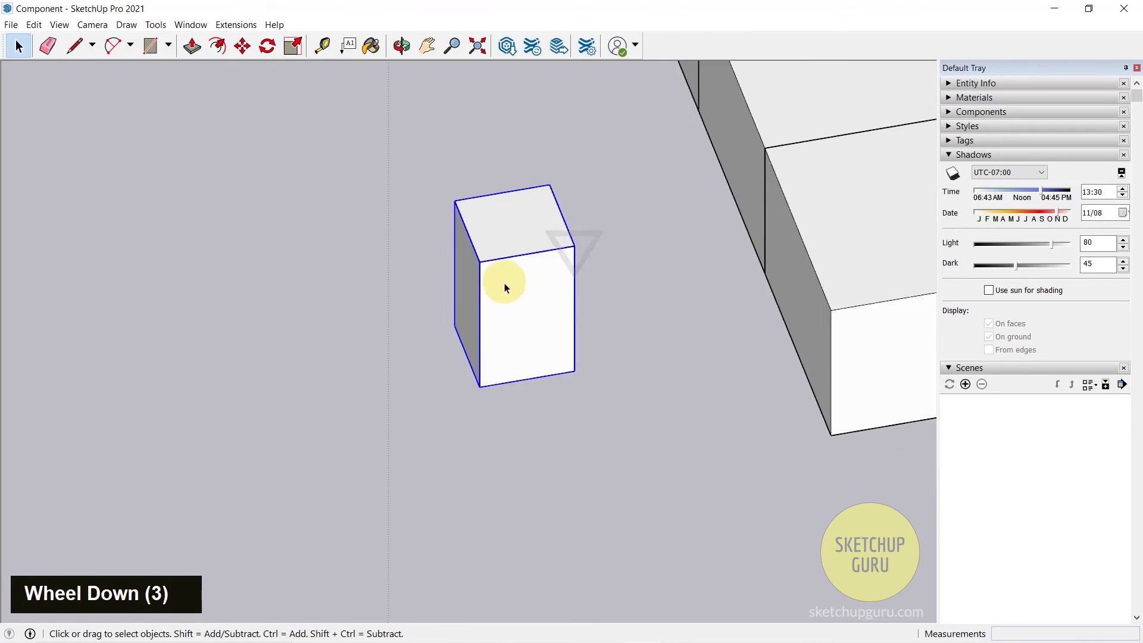
middle_drag(504, 283, 521, 228)
scroll(522, 234, up, 5)
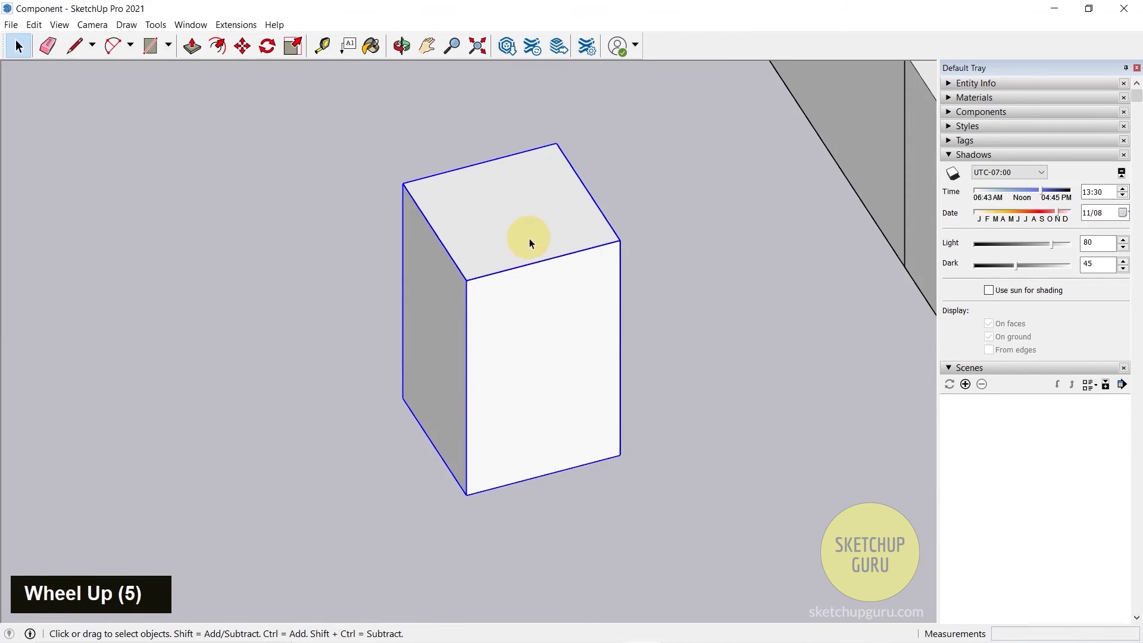
Step: Scale the box's height along the blue axis to 3', giving a 3' cube
key(s)
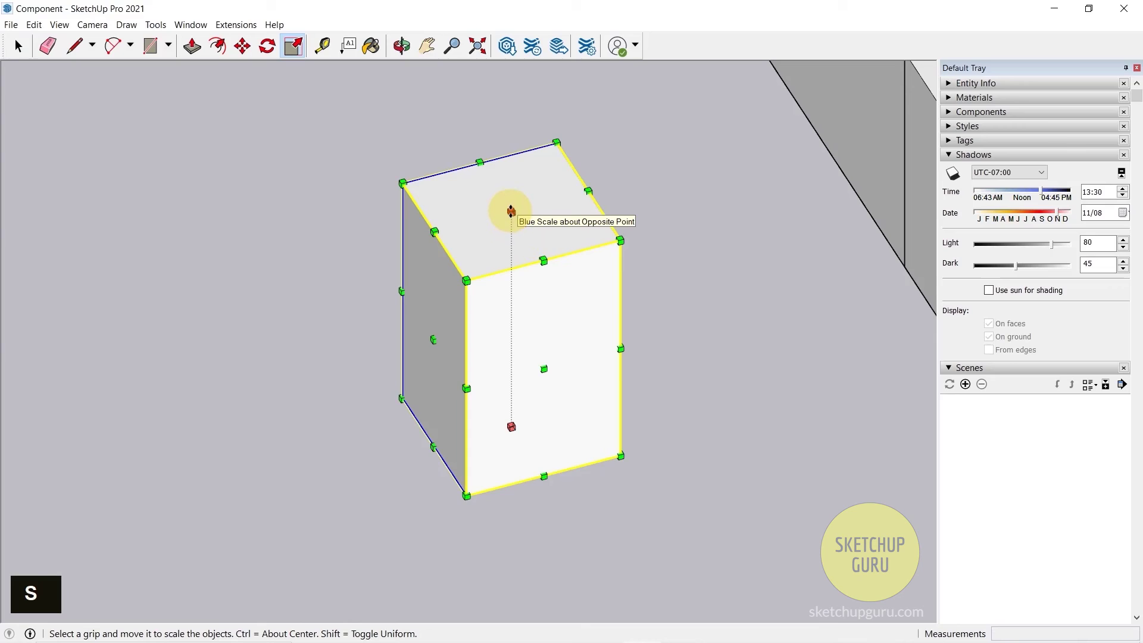
drag(510, 211, 519, 291)
text(3)
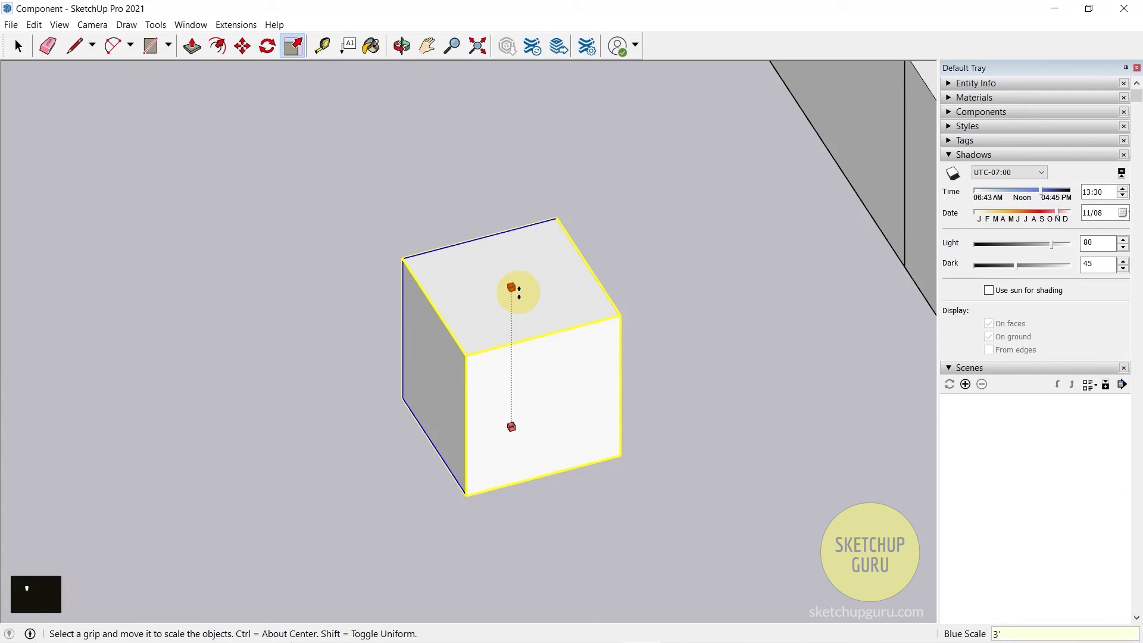
text(')
key(Return)
middle_drag(543, 314, 540, 373)
key(space)
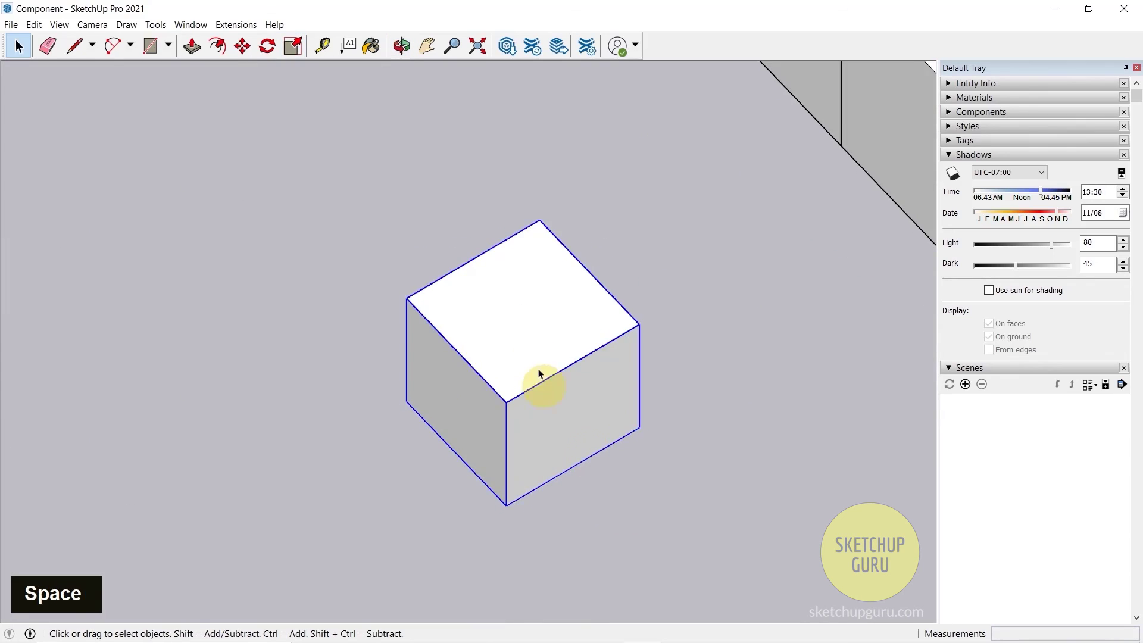
scroll(540, 374, down, 20)
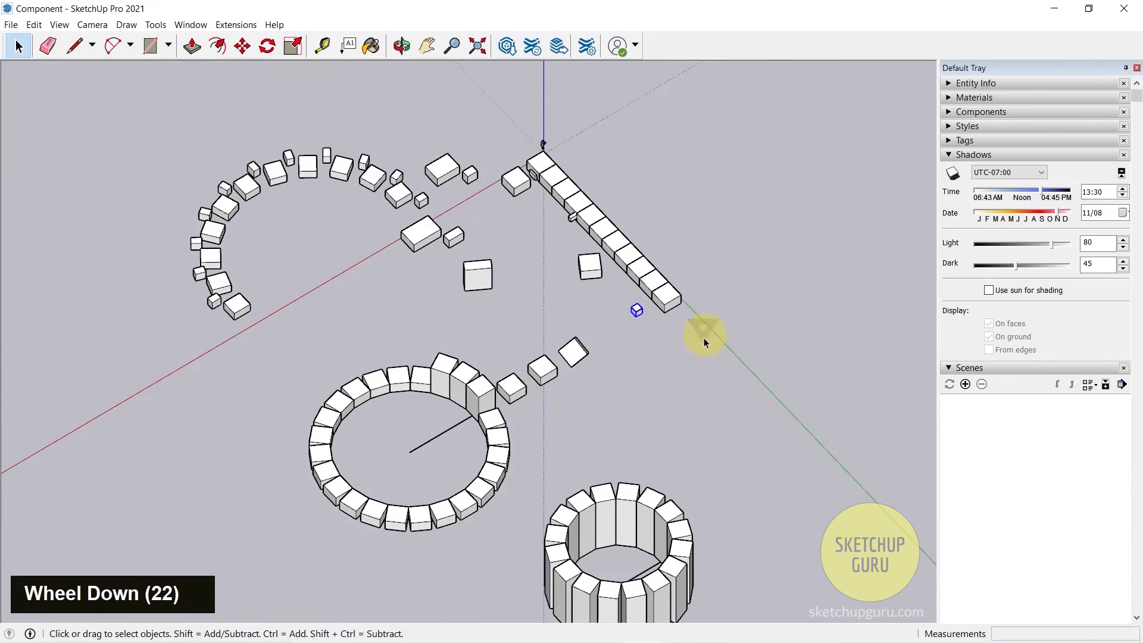
scroll(624, 286, down, 2)
middle_drag(625, 285, 380, 183)
scroll(416, 191, up, 4)
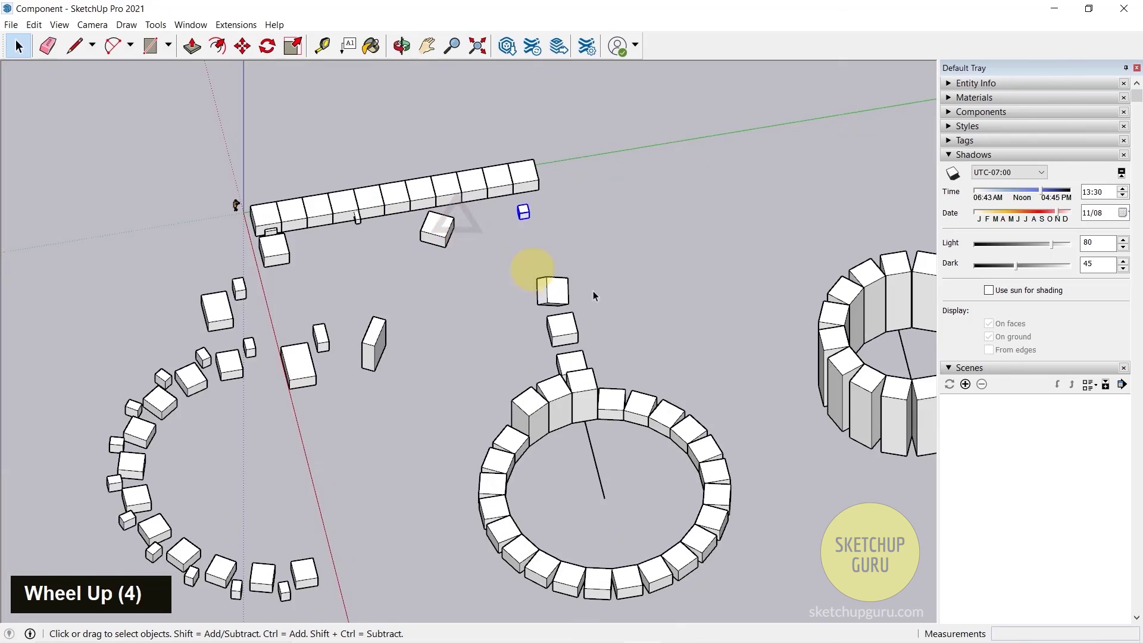
middle_drag(592, 291, 505, 292)
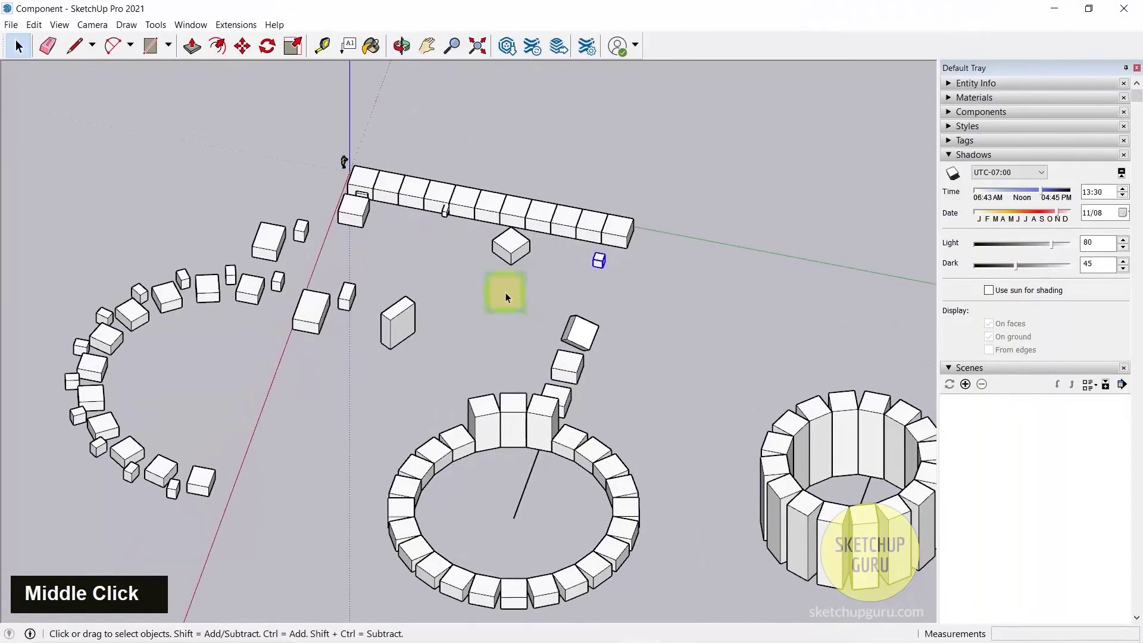